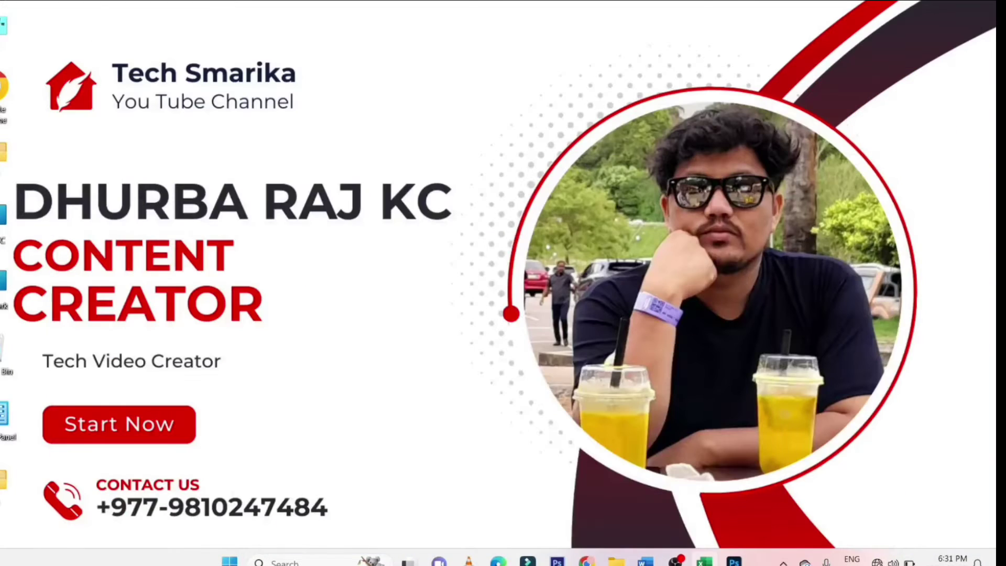
# Switch to the Excel workbook and clear the figures in B2:F6 below the headers on Sheet2.
pyautogui.click(705, 562)
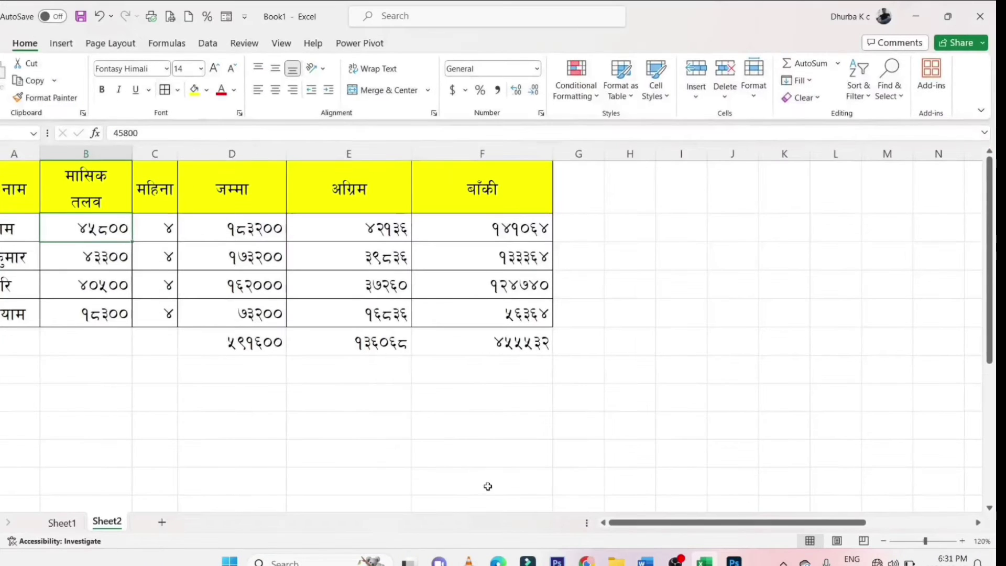
pyautogui.click(324, 427)
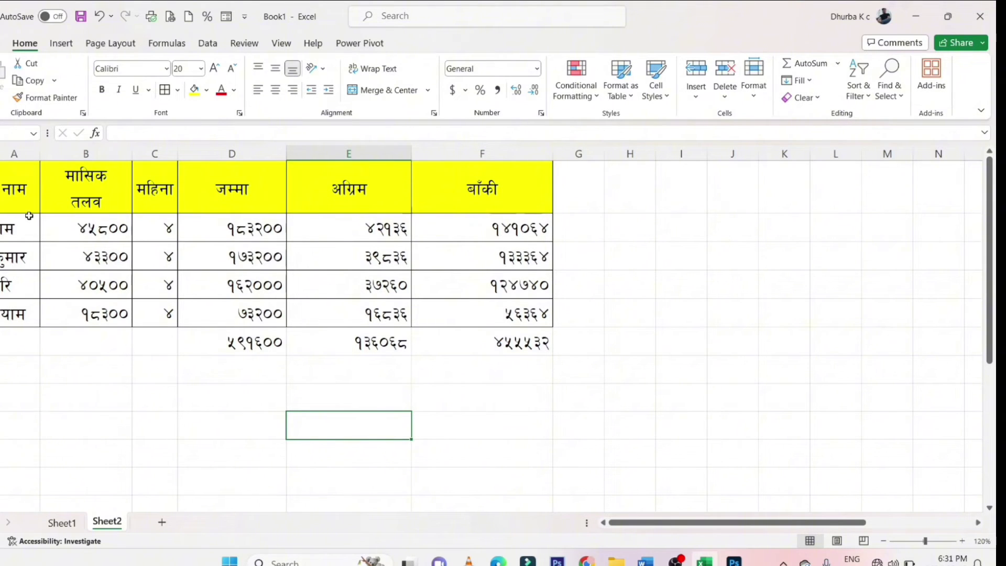
pyautogui.moveTo(81, 225); pyautogui.dragTo(536, 337)
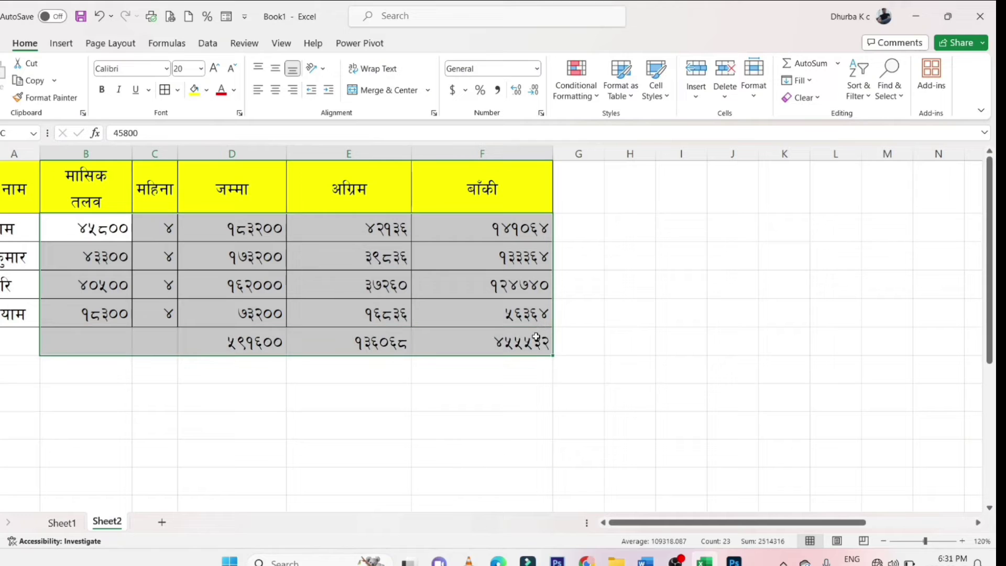
pyautogui.press('Delete')
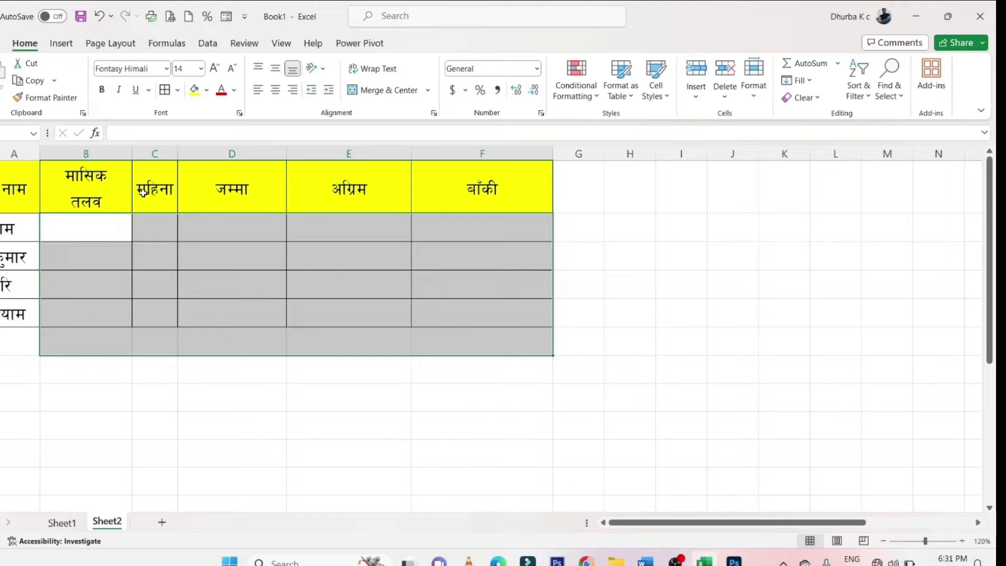
pyautogui.click(93, 203)
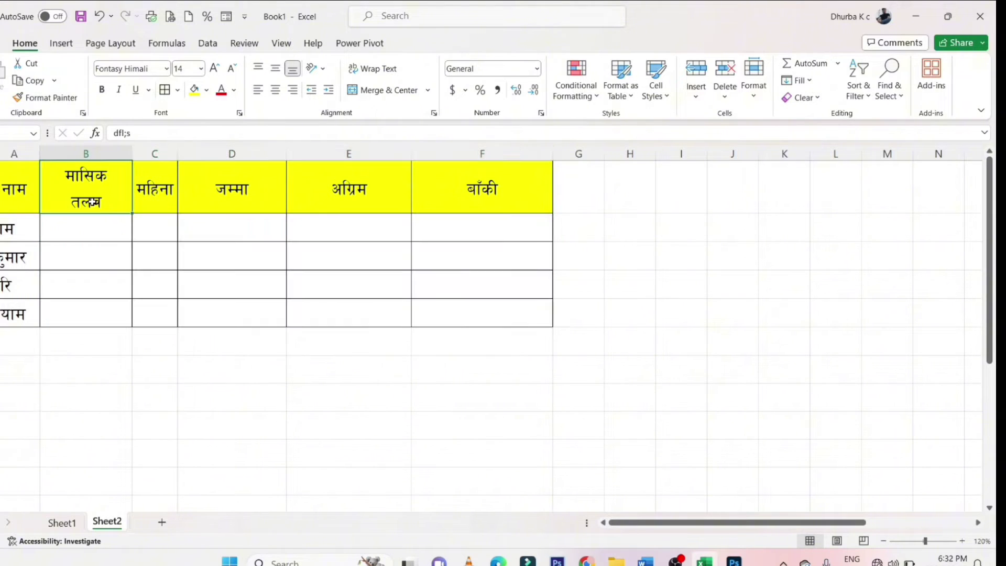
pyautogui.click(143, 204)
pyautogui.moveTo(209, 202); pyautogui.dragTo(399, 200)
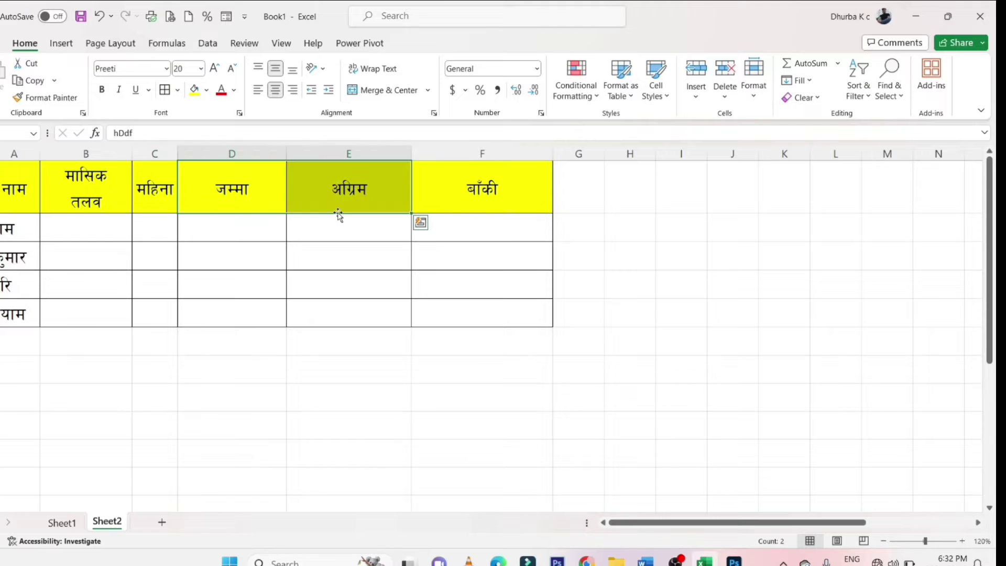
pyautogui.click(470, 195)
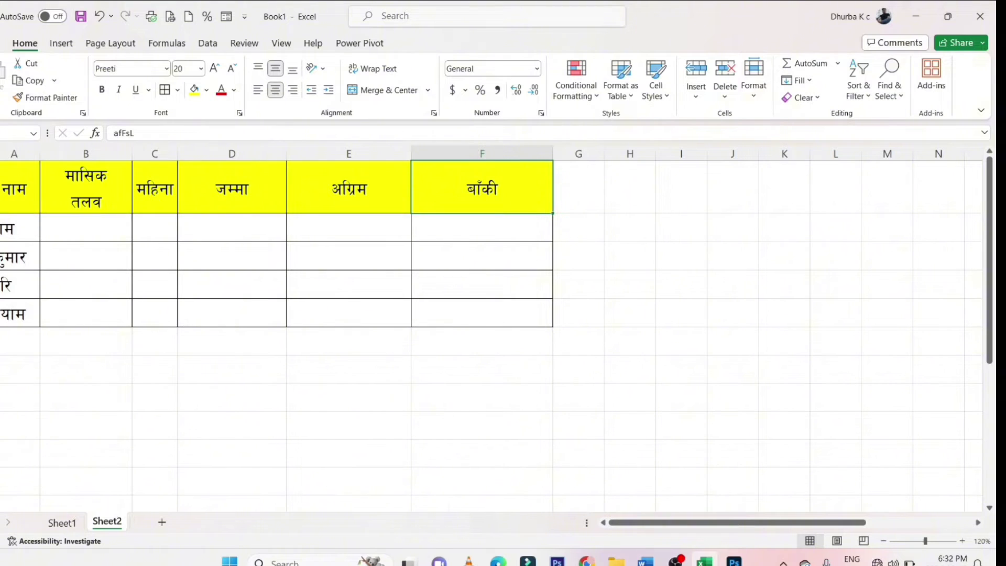
pyautogui.click(1, 187)
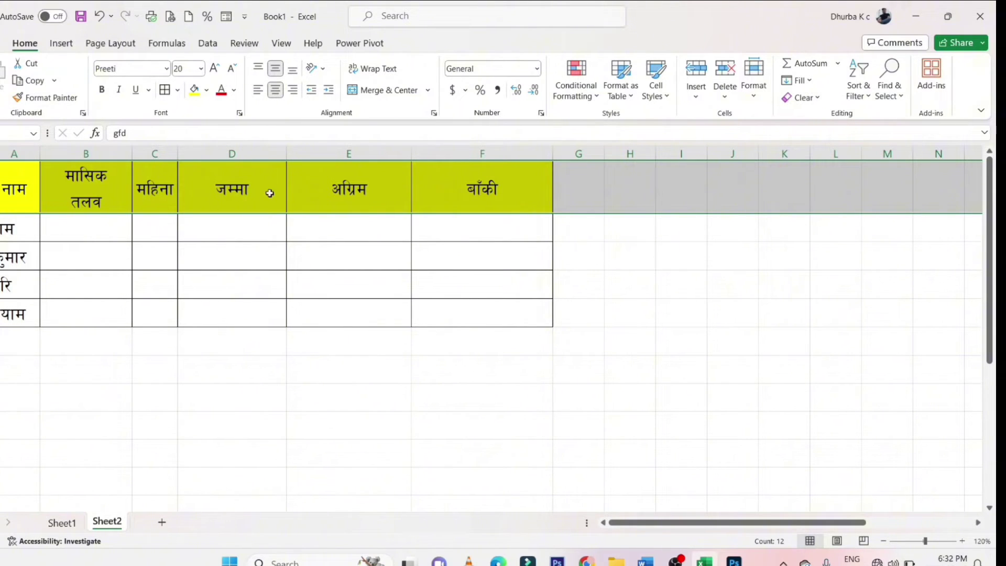
pyautogui.click(4, 192)
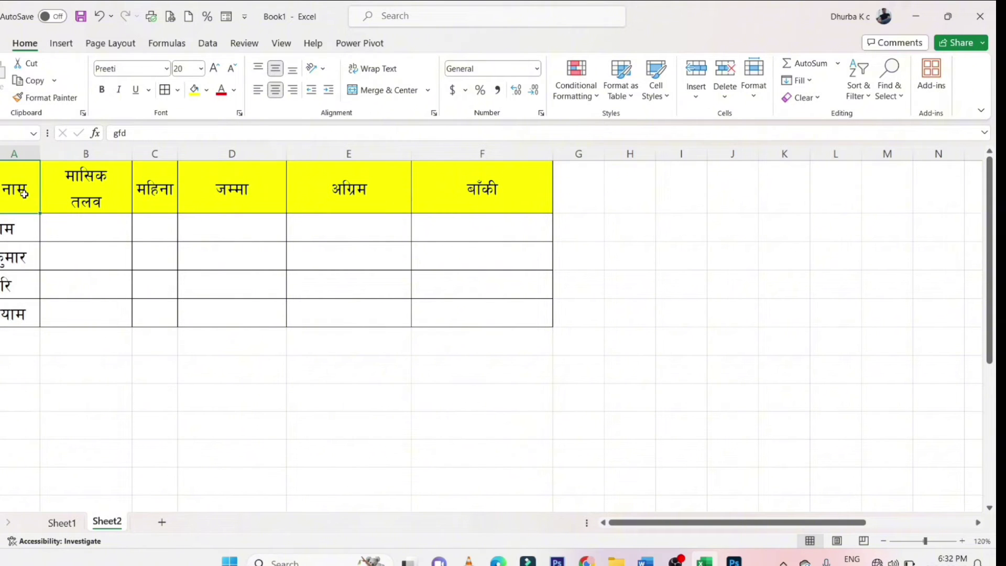
# Change the font of the yellow header cells A1:F1 to Niagara Engraved.
pyautogui.moveTo(24, 194); pyautogui.dragTo(506, 200)
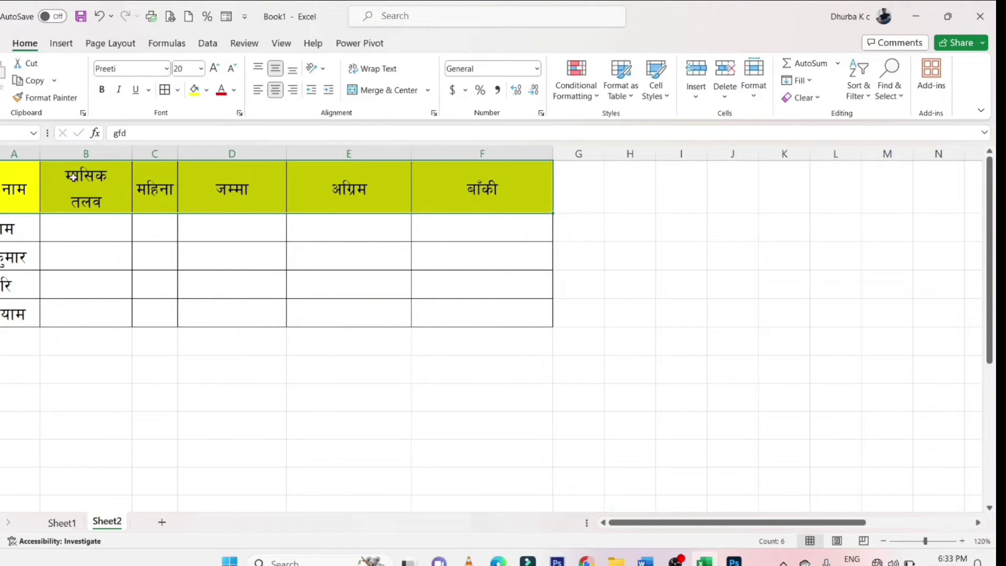
pyautogui.click(18, 186)
pyautogui.moveTo(17, 186); pyautogui.dragTo(482, 178)
pyautogui.click(167, 69)
pyautogui.click(136, 133)
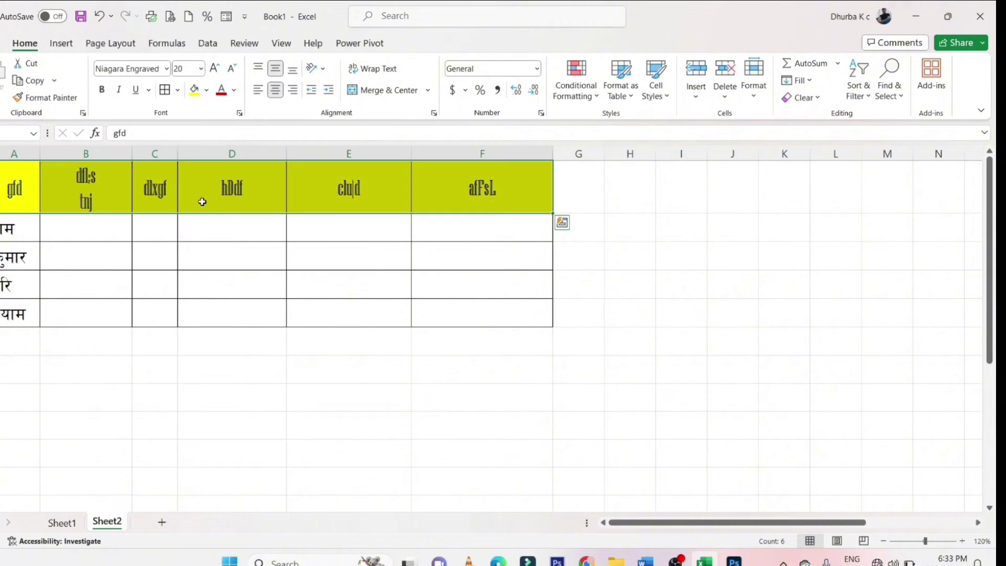
pyautogui.click(203, 201)
# Set the font of the header cells A1:F1 to Preeti.
pyautogui.moveTo(14, 190); pyautogui.dragTo(491, 200)
pyautogui.click(168, 68)
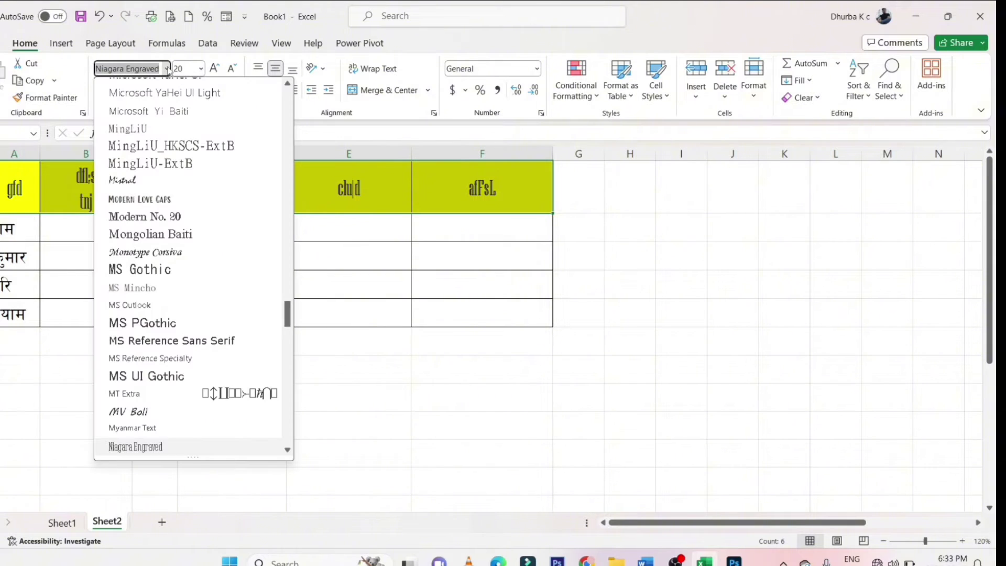
pyautogui.click(167, 69)
pyautogui.click(138, 69)
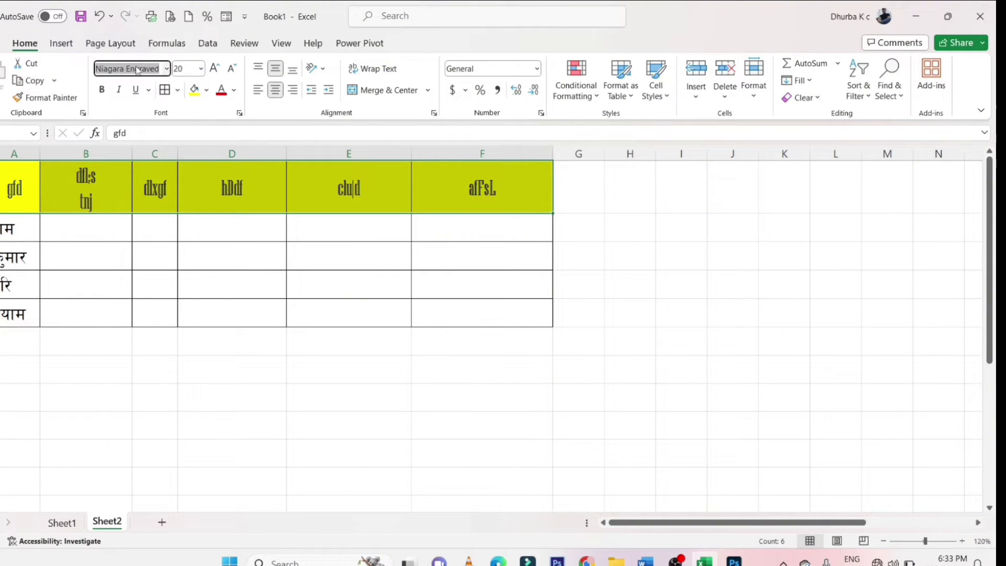
pyautogui.write('Preeti')
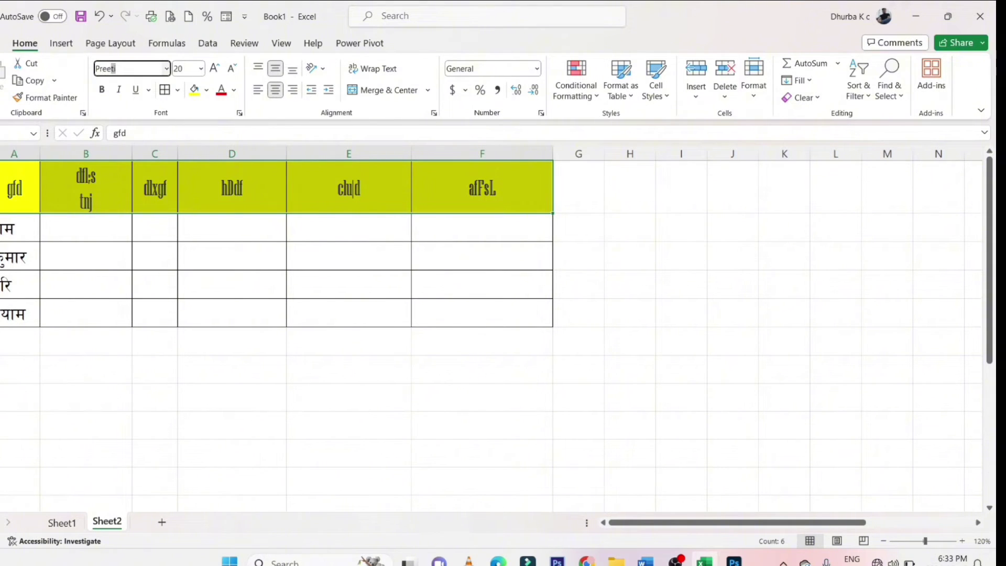
pyautogui.press('Return')
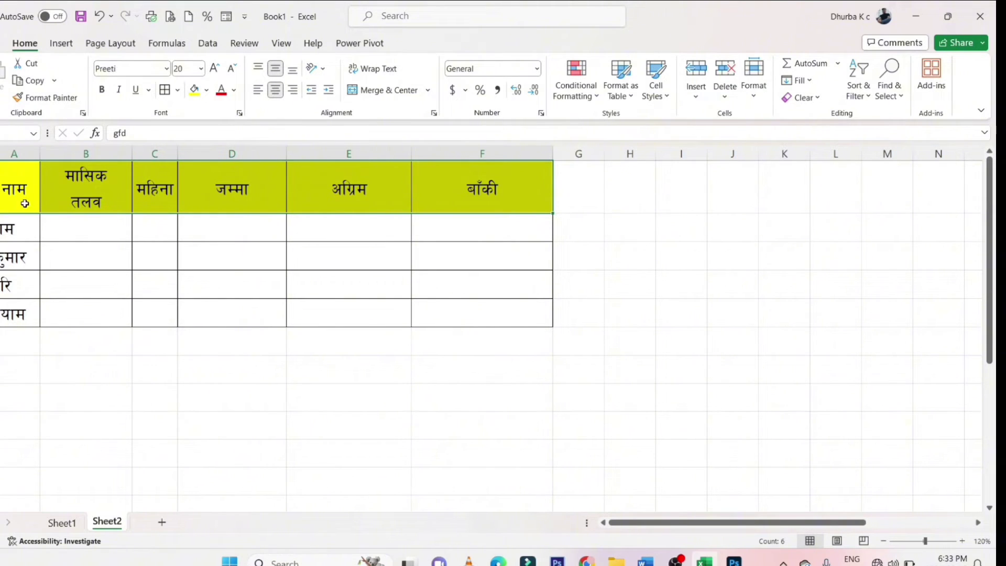
# Apply the Preeti font to the name column from A2 down to A10.
pyautogui.click(3, 229)
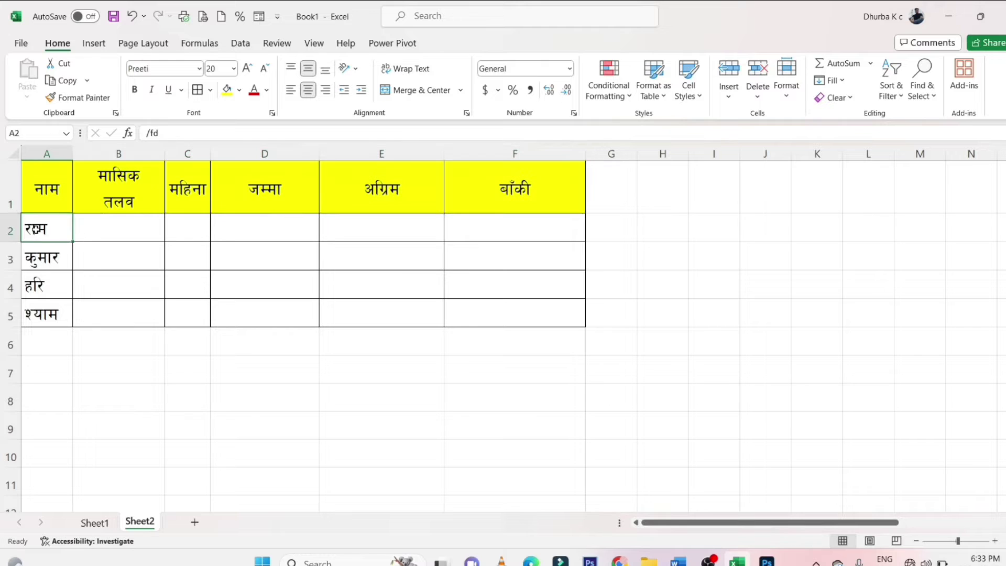
pyautogui.moveTo(46, 229); pyautogui.dragTo(45, 313)
pyautogui.moveTo(50, 228); pyautogui.dragTo(45, 314)
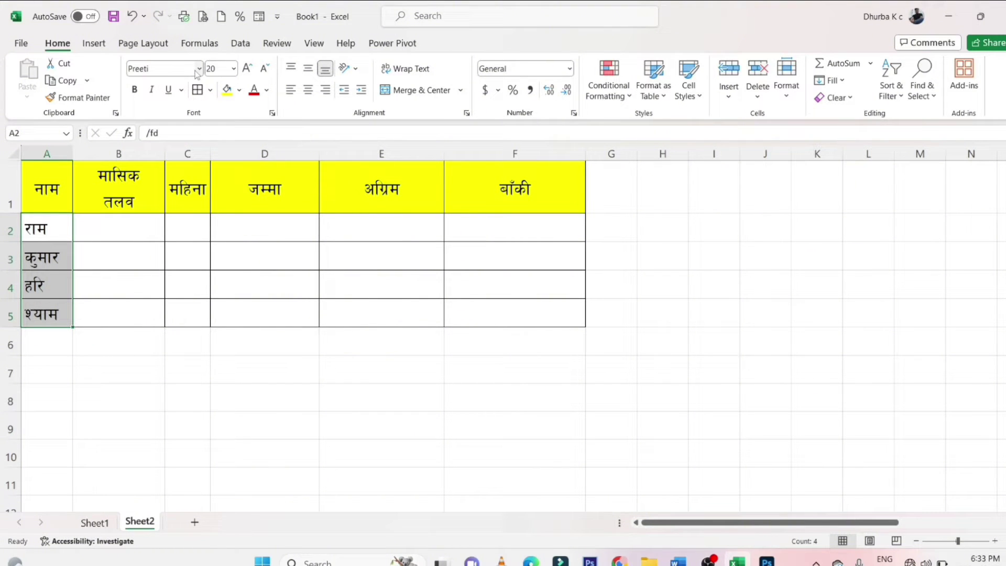
pyautogui.click(53, 221)
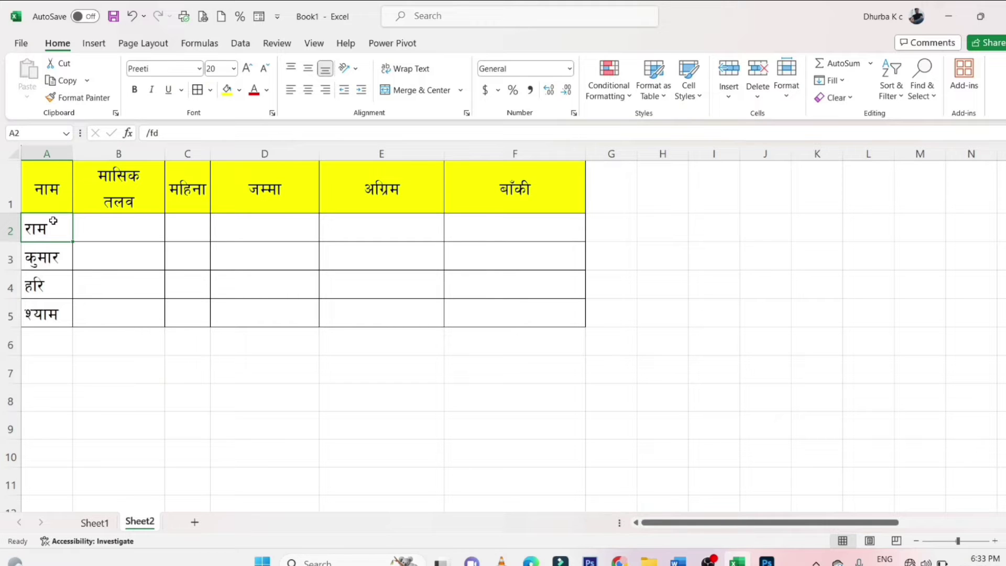
pyautogui.moveTo(53, 220); pyautogui.dragTo(45, 461)
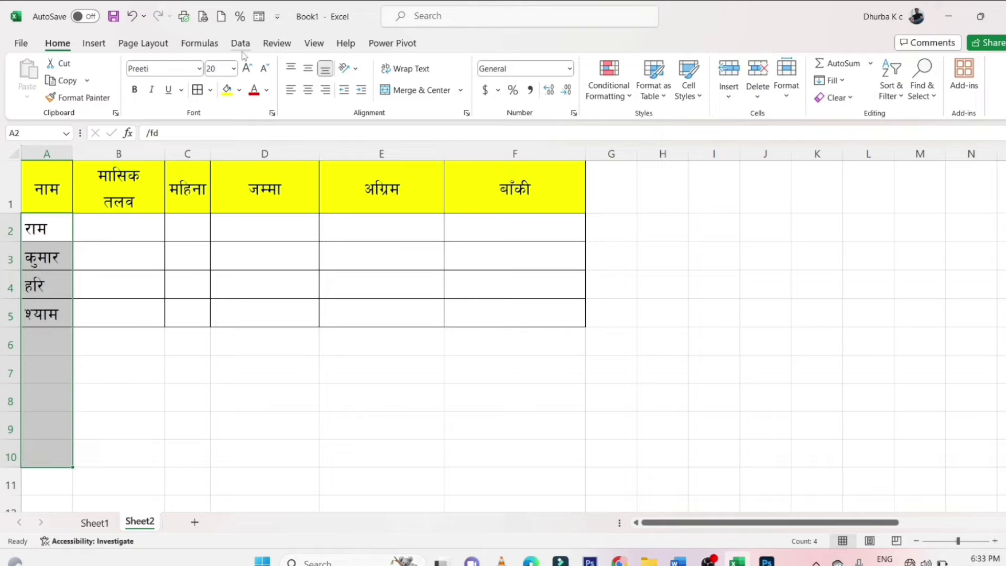
pyautogui.click(199, 69)
pyautogui.click(183, 70)
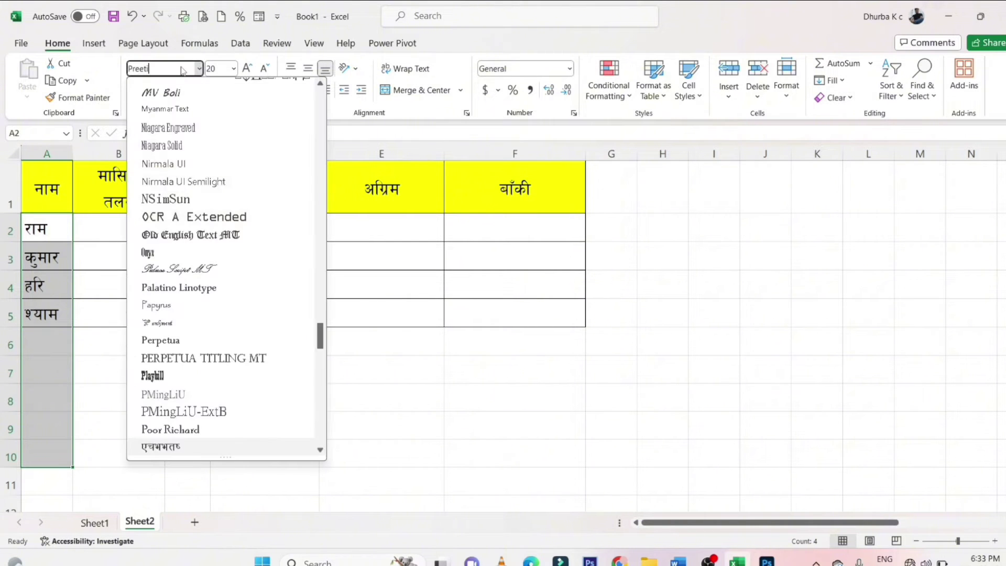
pyautogui.press('Return')
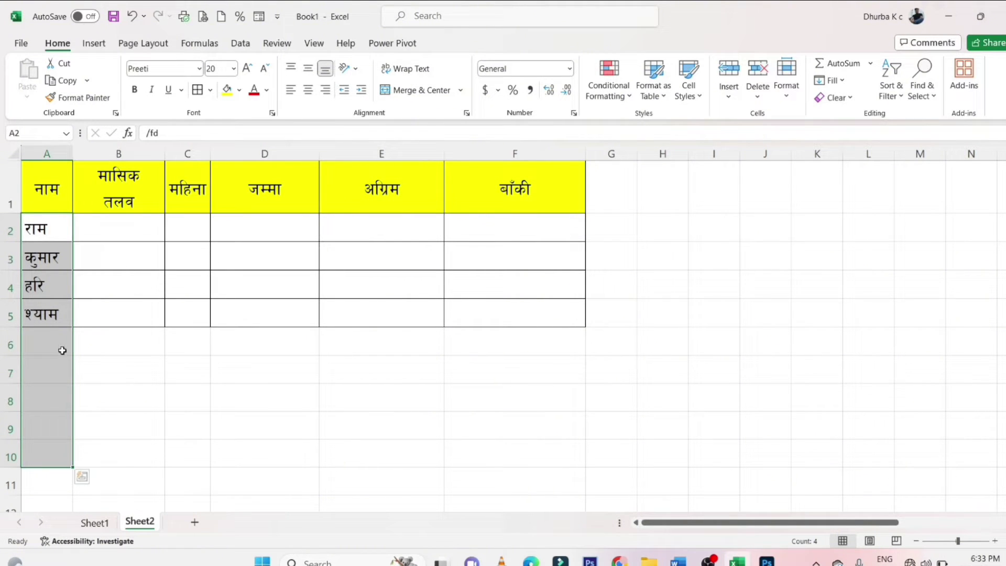
pyautogui.click(59, 346)
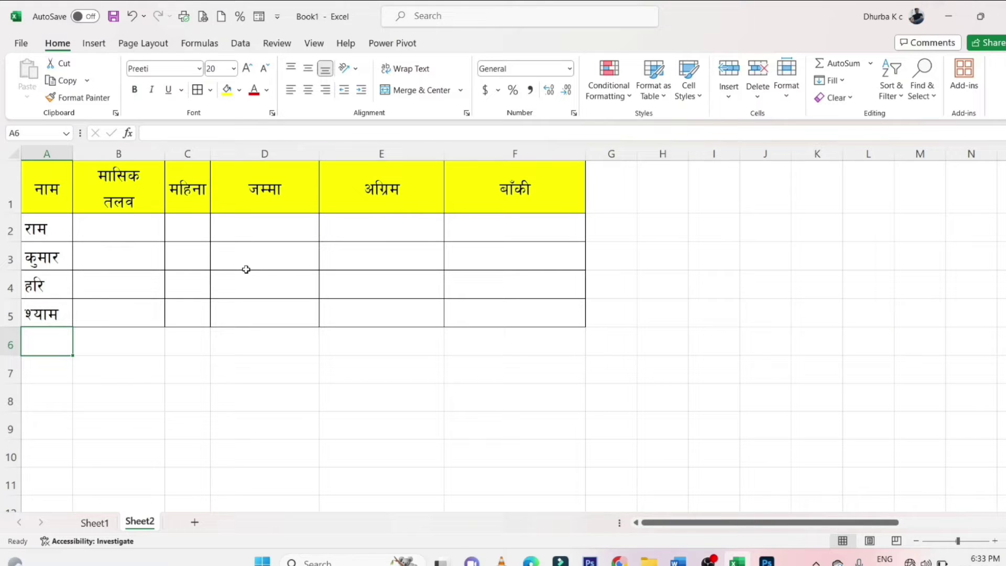
# Try the Gabriola font on the empty data cells B2:F5 and replace it with Eras Light ITC.
pyautogui.click(131, 232)
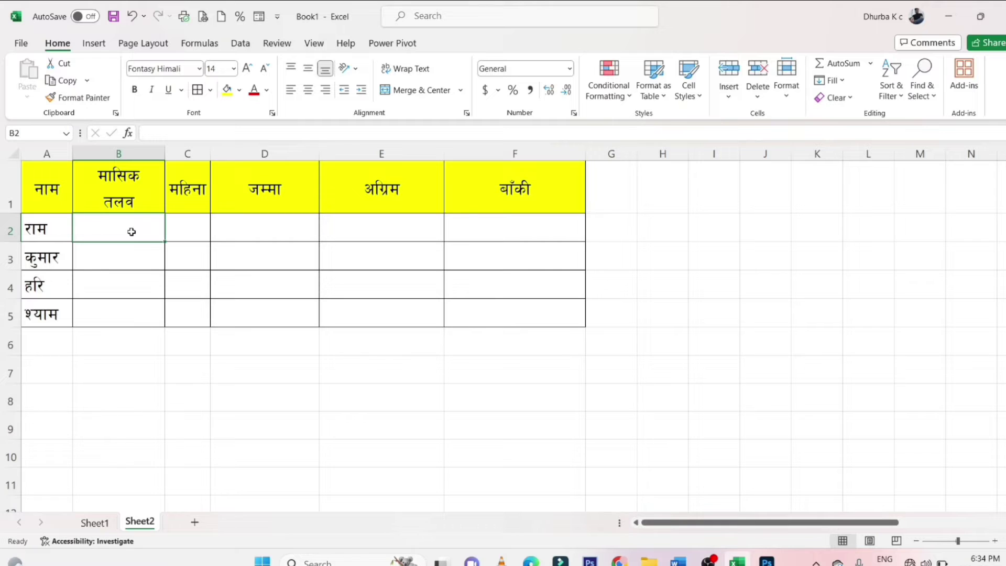
pyautogui.moveTo(132, 231); pyautogui.dragTo(555, 310)
pyautogui.click(183, 68)
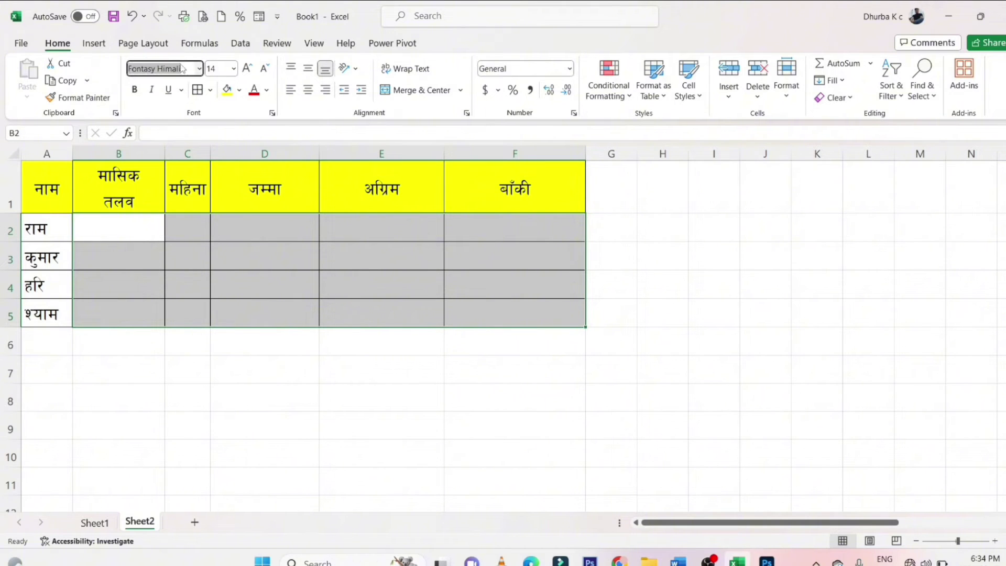
pyautogui.write('Gabriola')
pyautogui.press('Return')
pyautogui.click(199, 69)
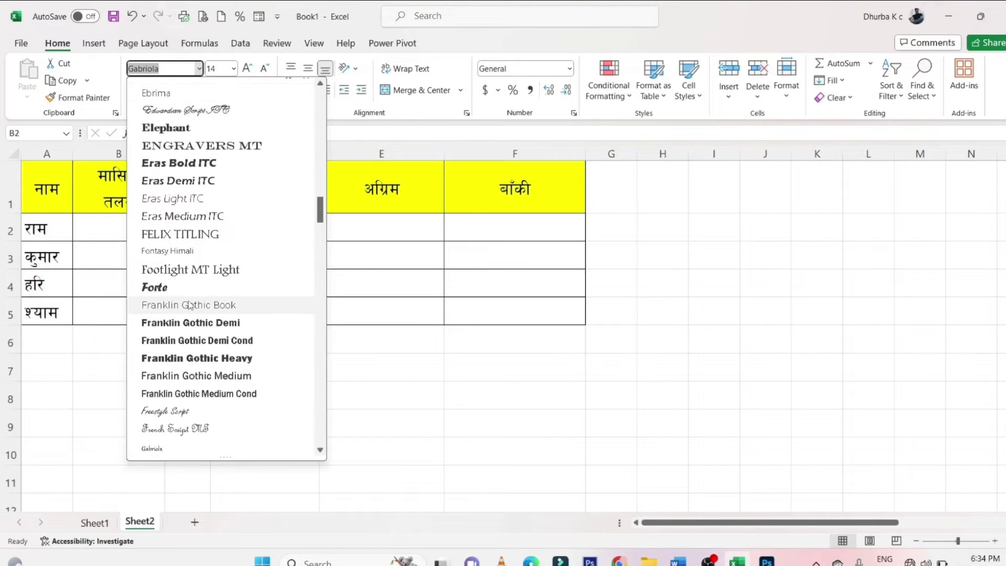
pyautogui.click(180, 200)
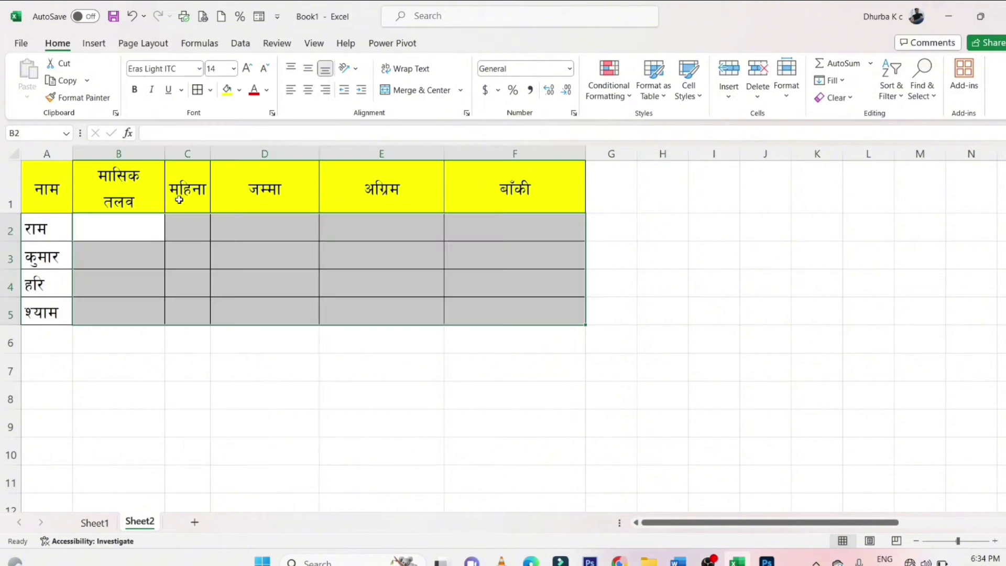
# Enter 45500 as the monthly salary in cell B2.
pyautogui.click(120, 235)
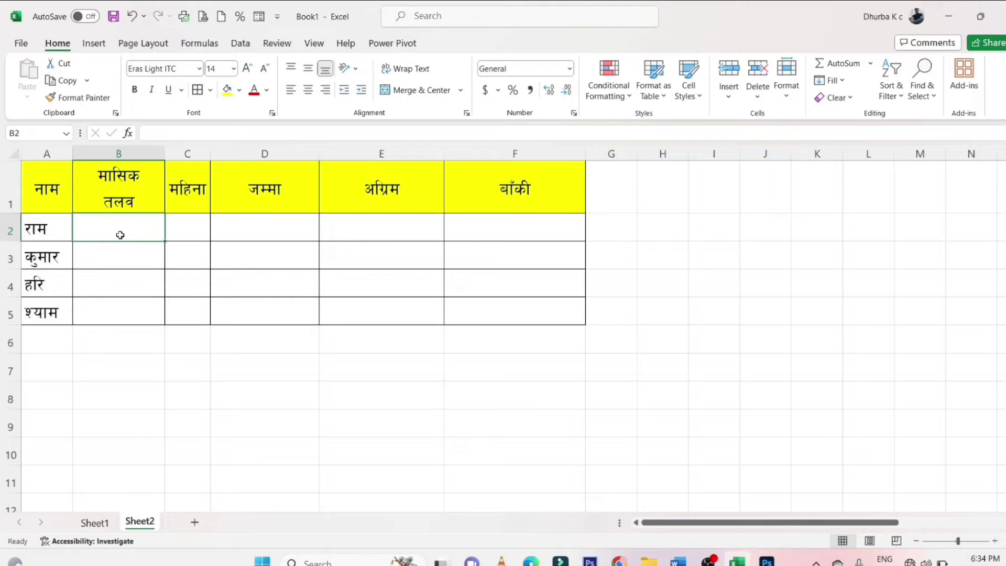
pyautogui.write('45')
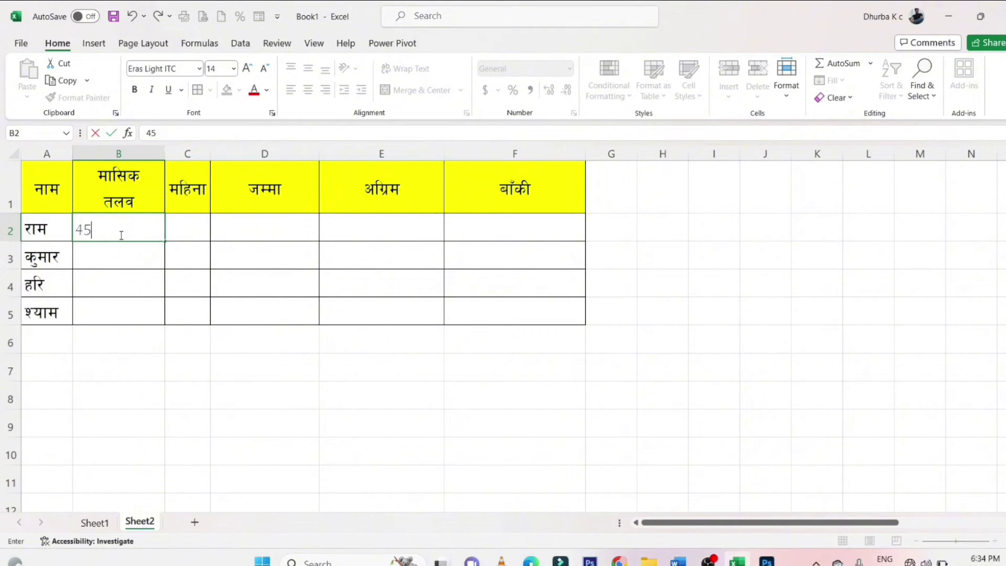
pyautogui.write('500')
pyautogui.press('Return')
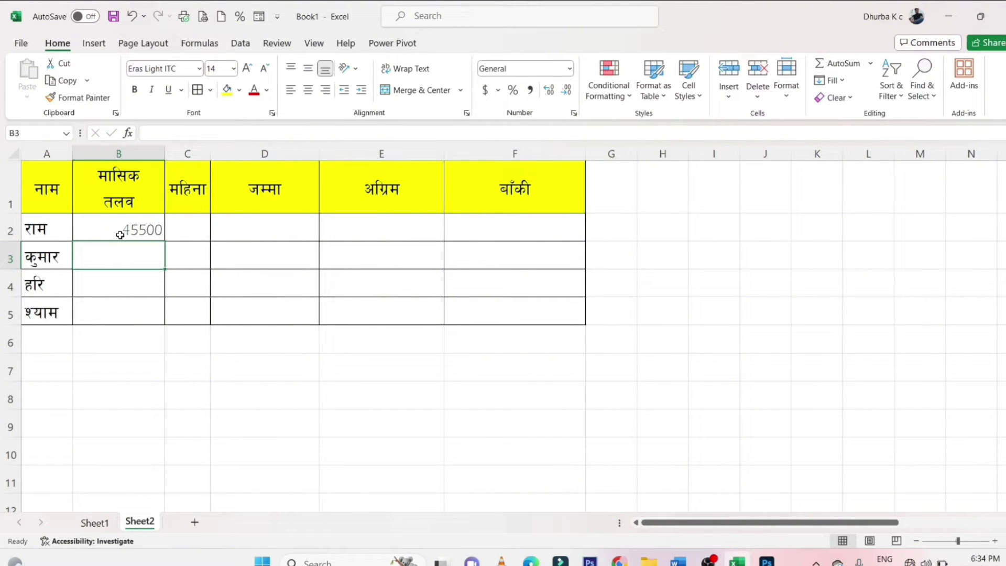
# Set the data cells' font to Calibri Light and enter the salaries 44300, 42000 and 18500 in B3:B5.
pyautogui.click(120, 234)
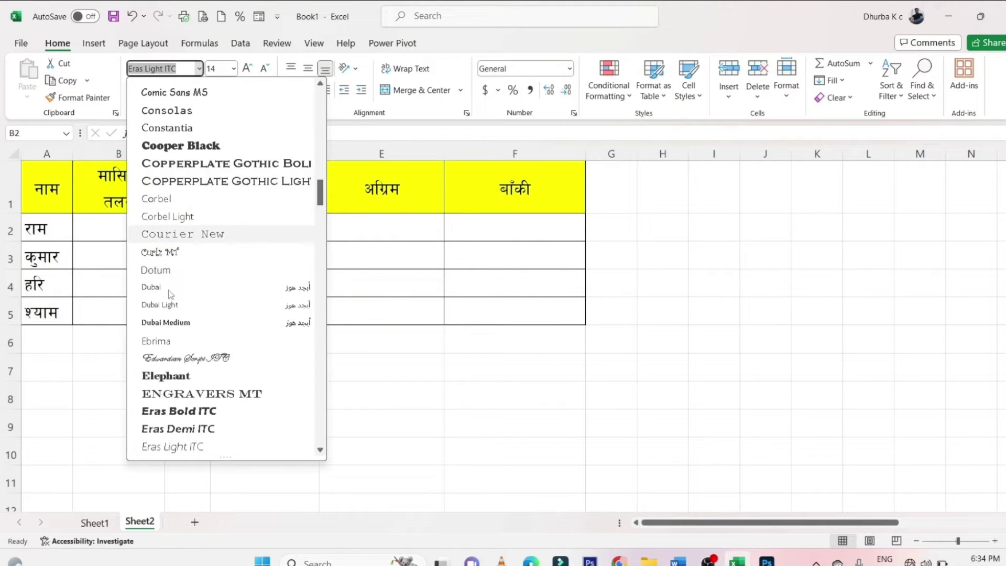
pyautogui.click(181, 430)
pyautogui.click(131, 248)
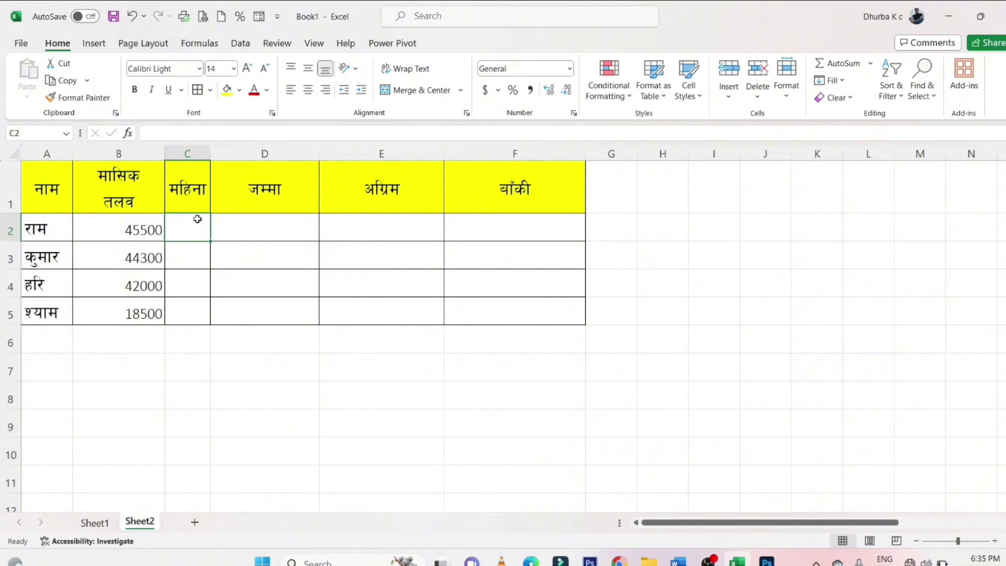
# Enter 5 as the number of months in C2 and fill it down to C5.
pyautogui.write('5')
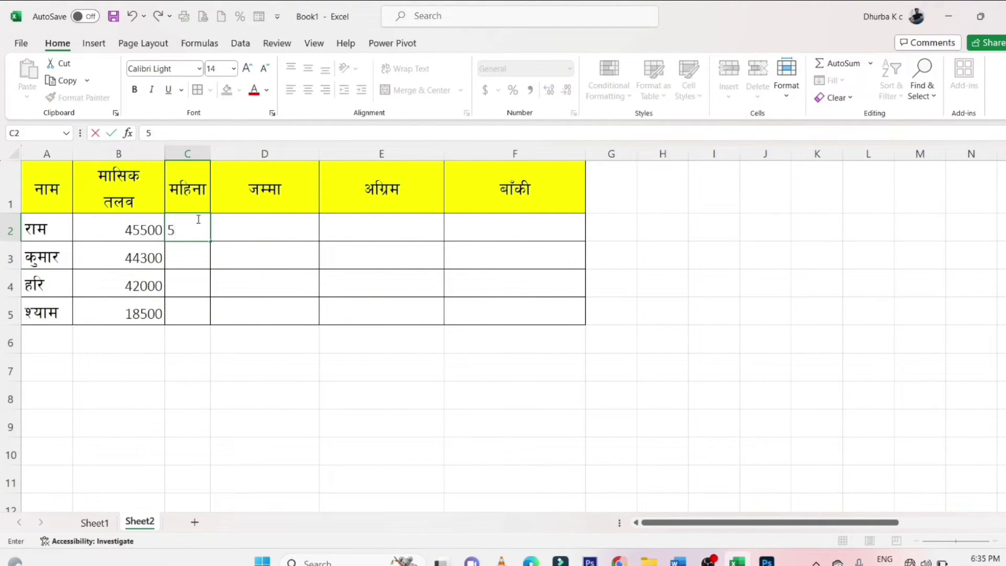
pyautogui.press('Return')
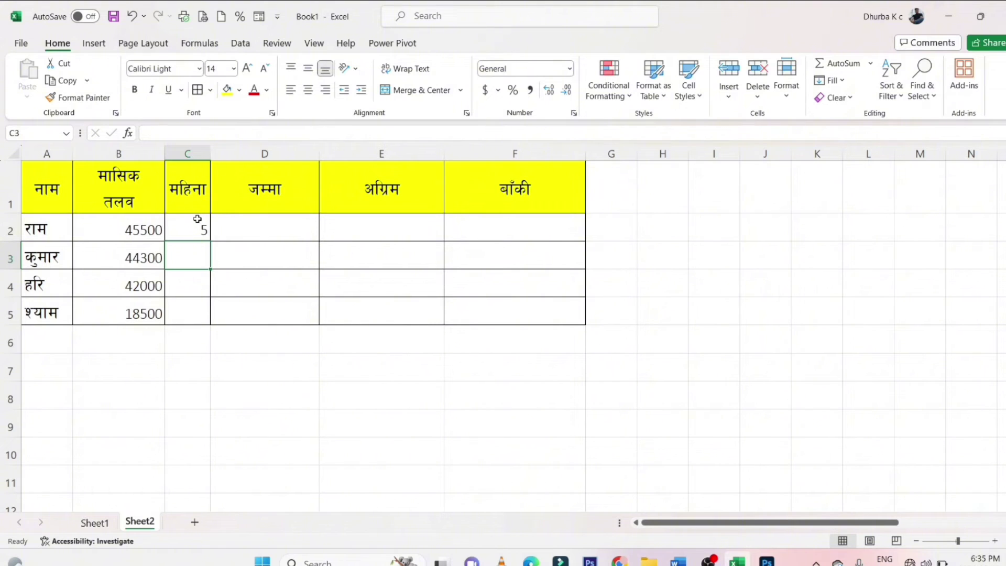
pyautogui.click(197, 219)
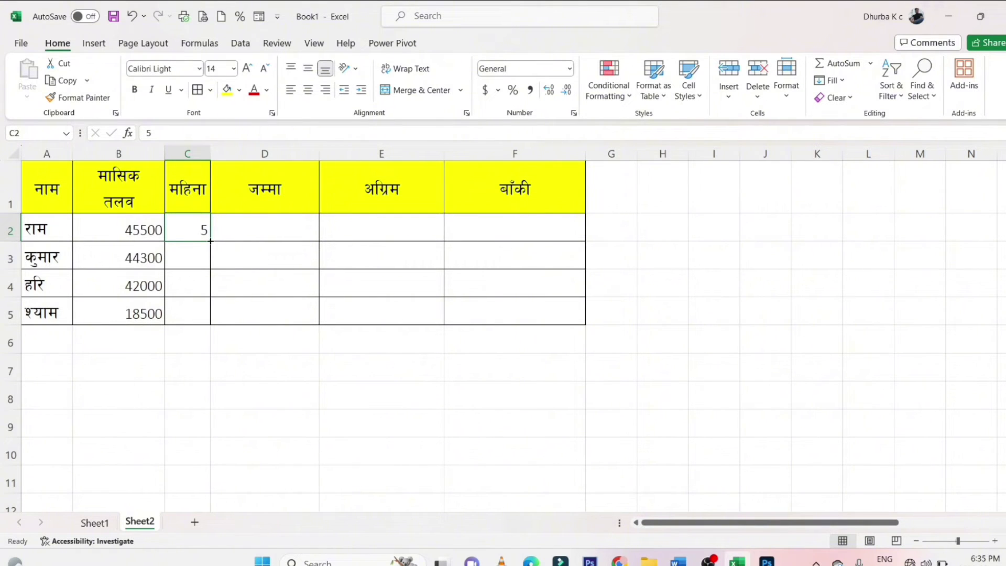
pyautogui.moveTo(210, 241); pyautogui.dragTo(216, 325)
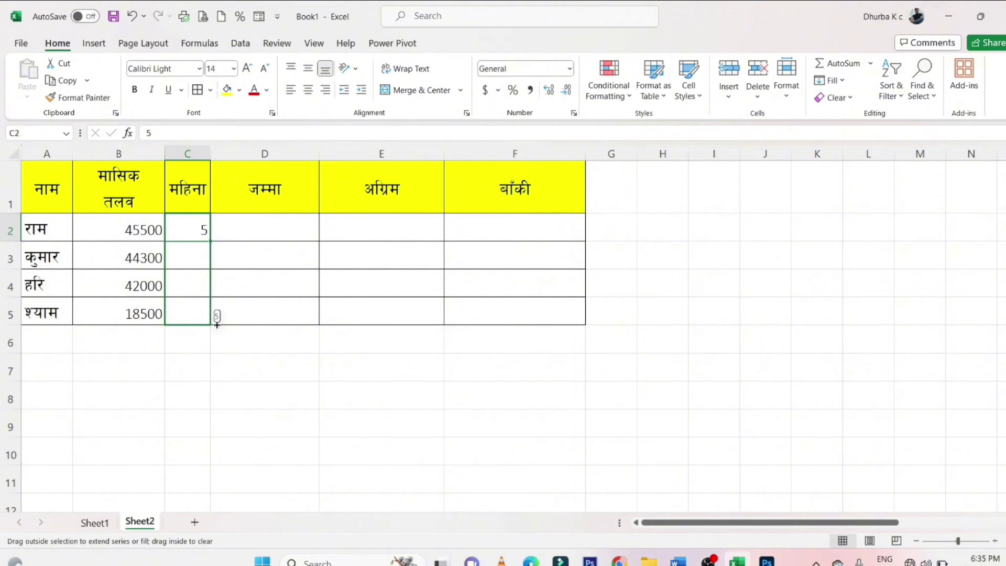
# Fill the month value 5 down to C5 and calculate the first total in D2 with =B2*C2.
pyautogui.moveTo(217, 325); pyautogui.dragTo(213, 324)
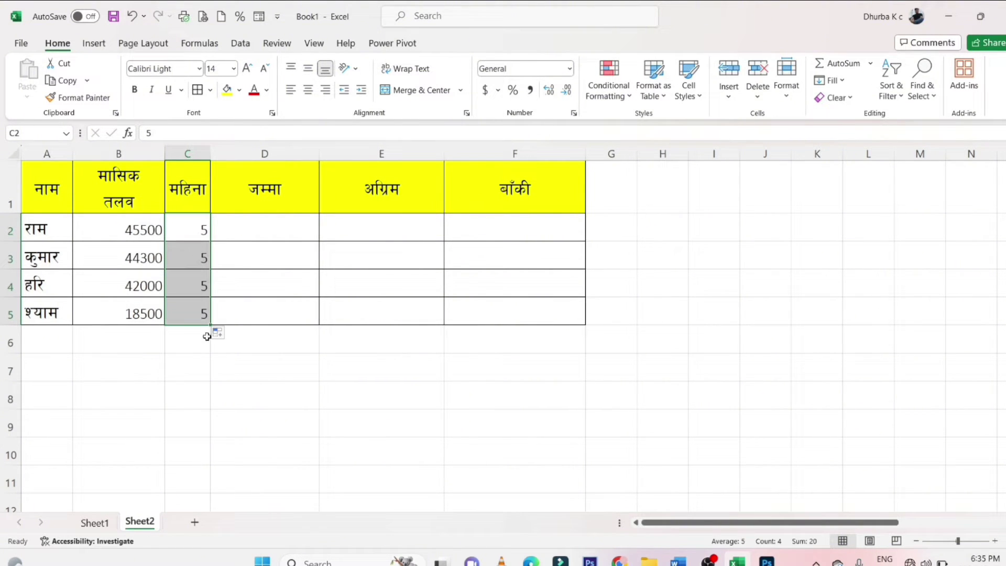
pyautogui.click(245, 228)
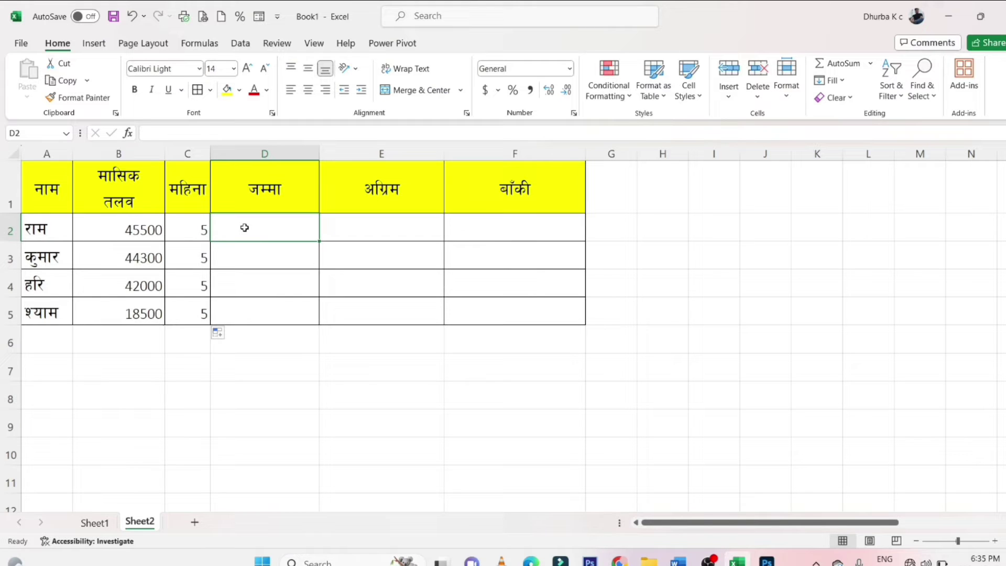
pyautogui.write('=')
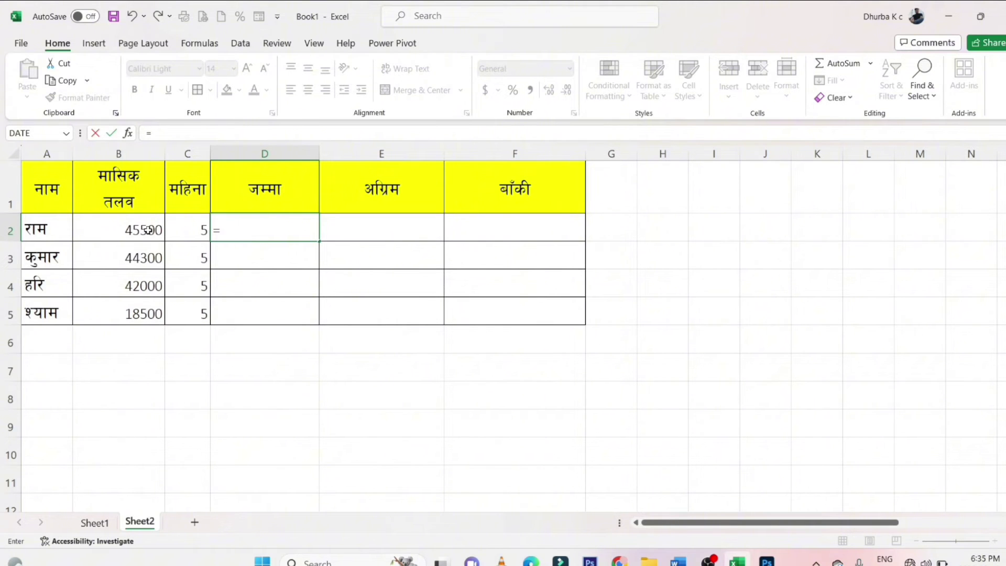
pyautogui.click(150, 230)
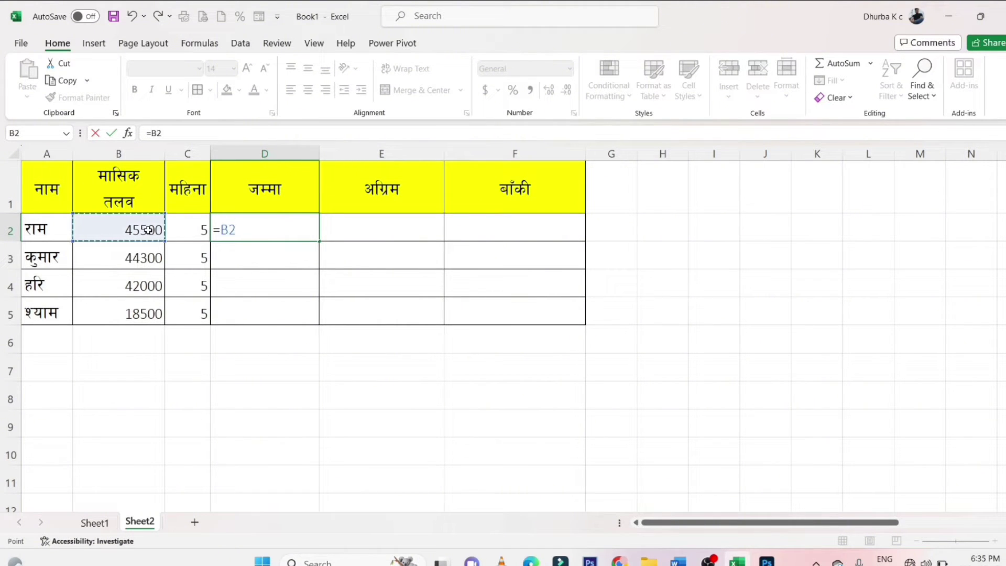
pyautogui.write('*')
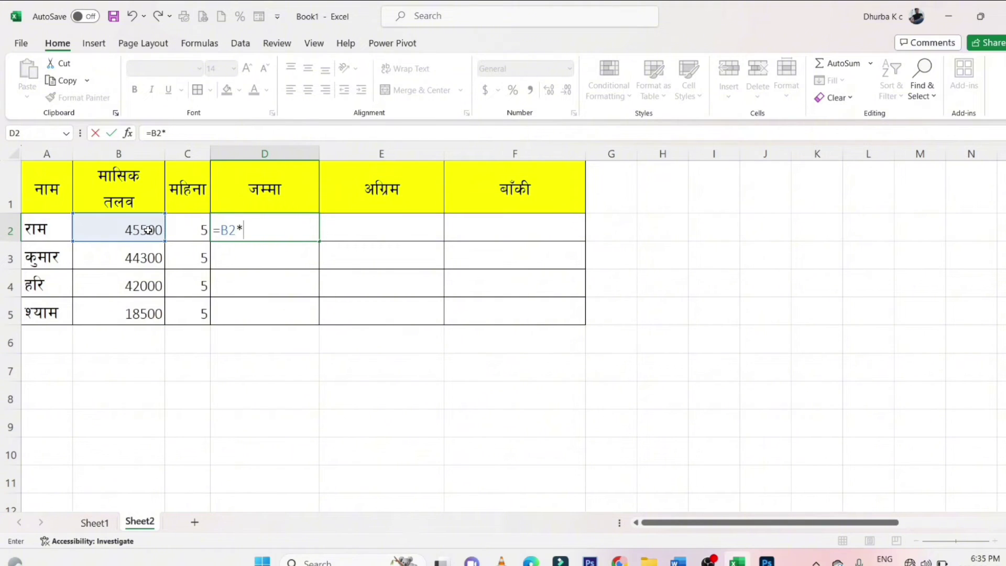
pyautogui.click(195, 232)
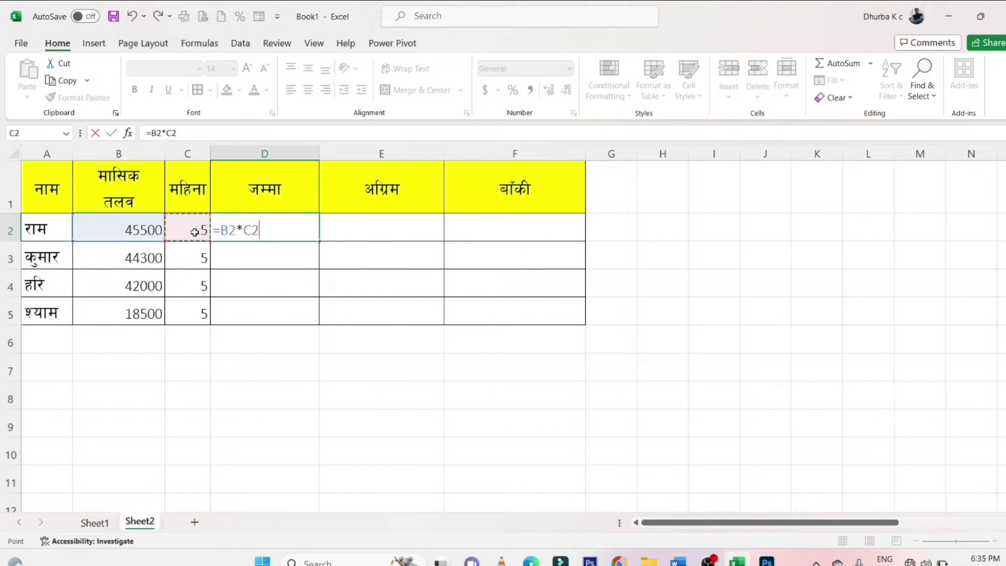
pyautogui.press('Return')
# Fill the total formula from D2 down to D5 for the remaining names.
pyautogui.click(262, 224)
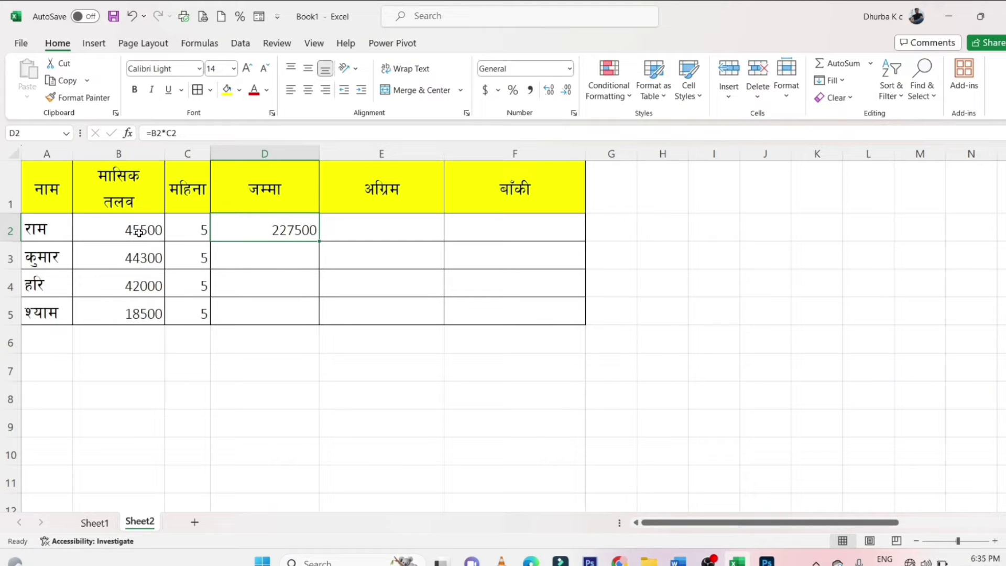
pyautogui.click(196, 235)
pyautogui.click(253, 233)
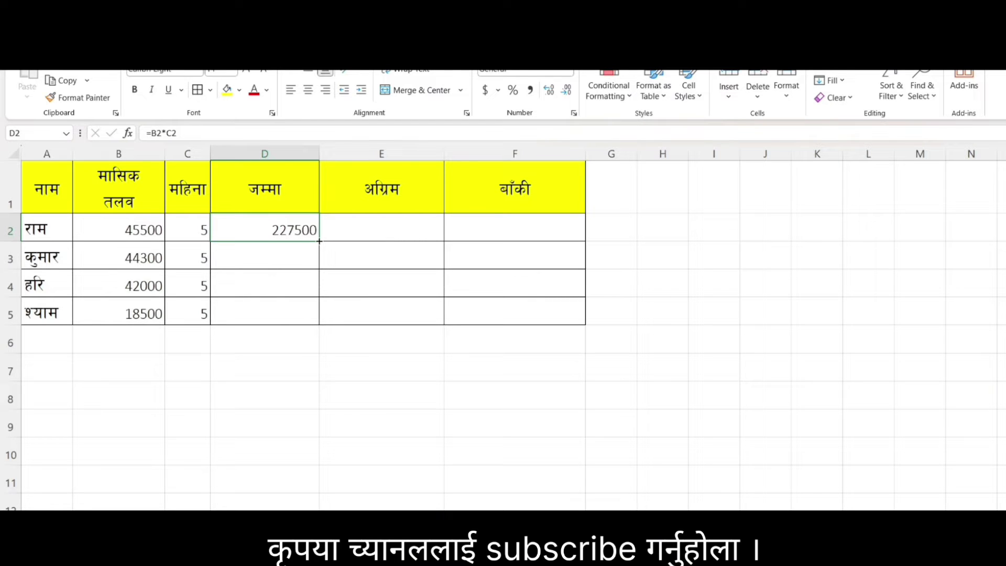
pyautogui.moveTo(319, 241); pyautogui.dragTo(318, 324)
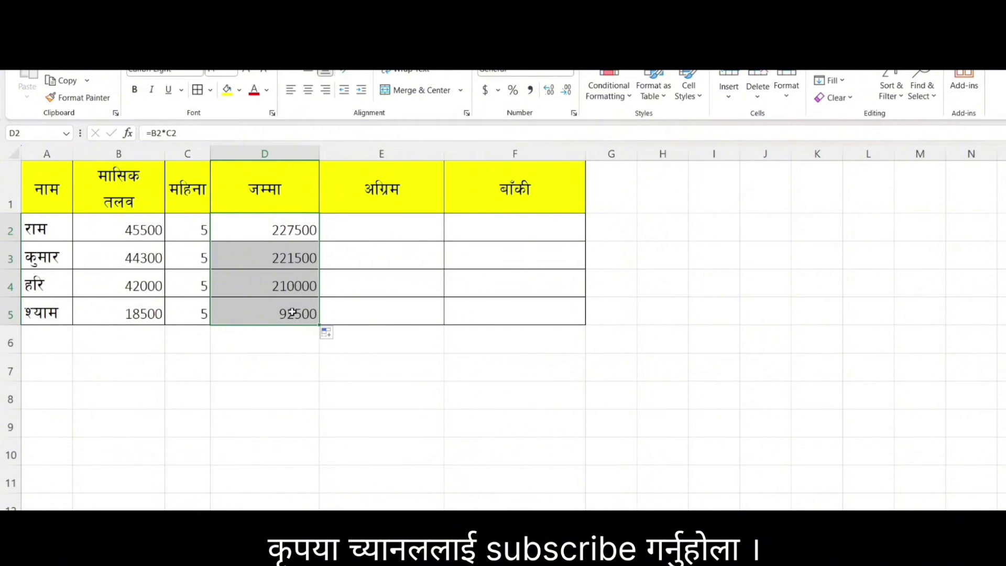
pyautogui.click(270, 315)
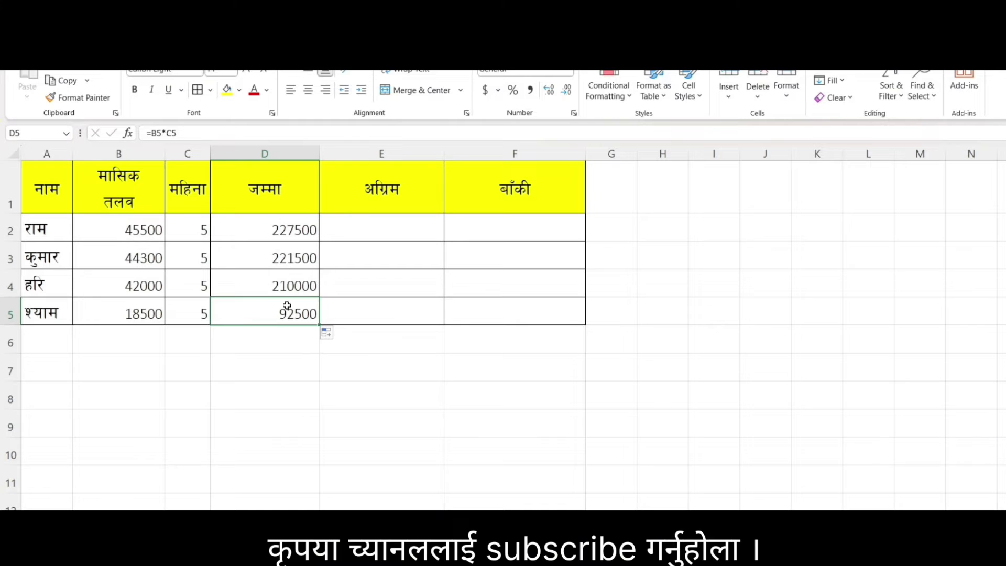
# Calculate the advance in E2 with =D2*20% and fill the formula down to E5.
pyautogui.click(367, 230)
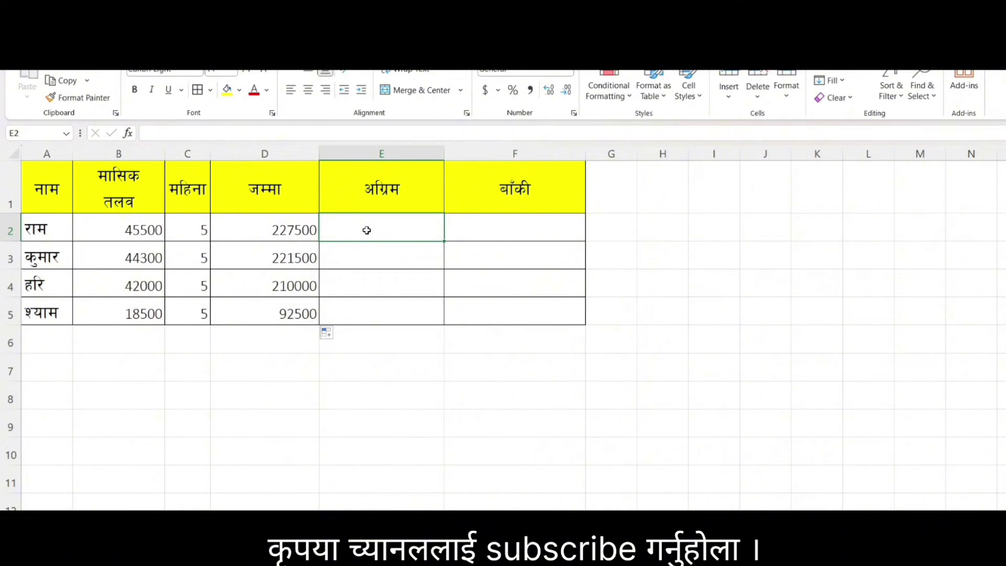
pyautogui.write('=')
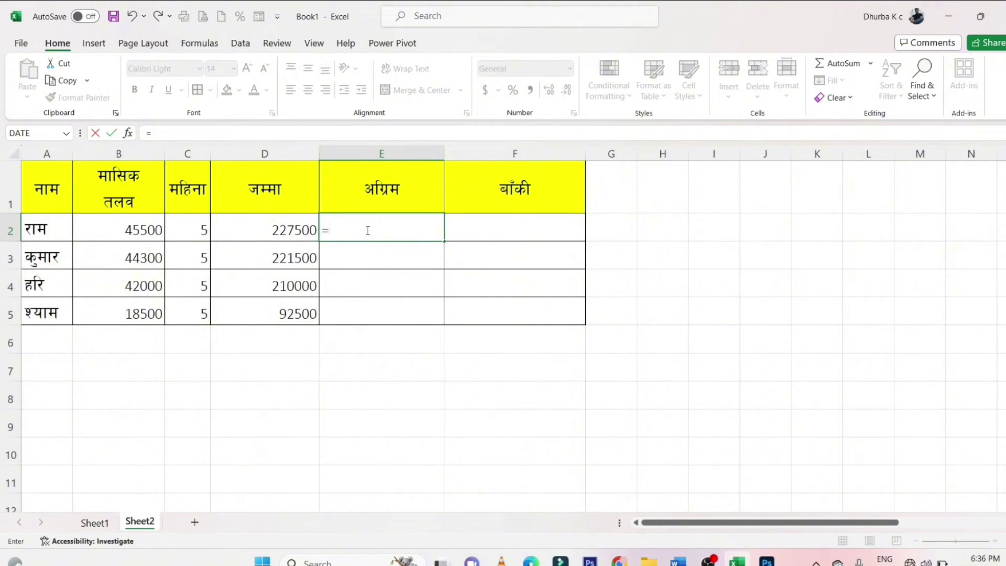
pyautogui.click(285, 234)
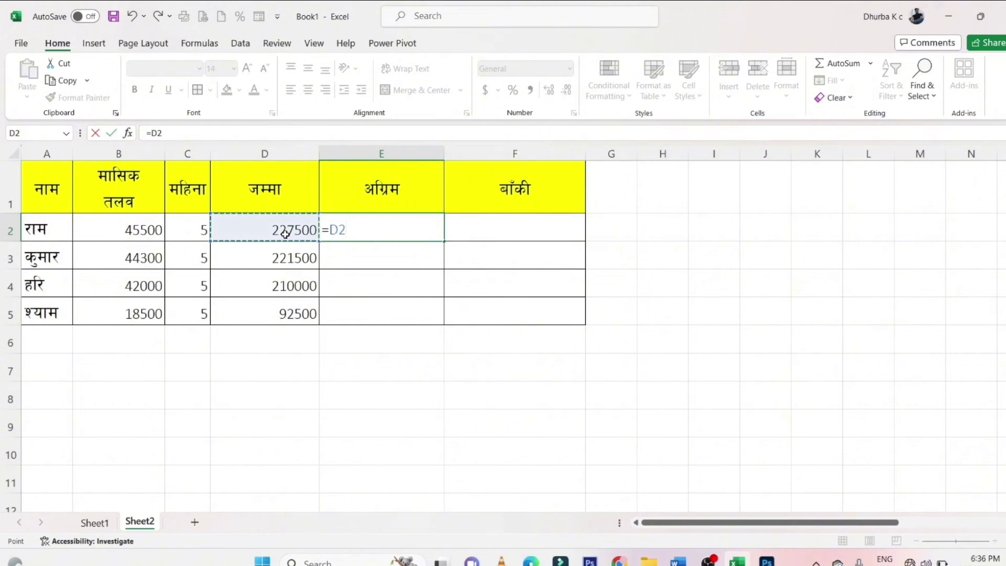
pyautogui.write('*')
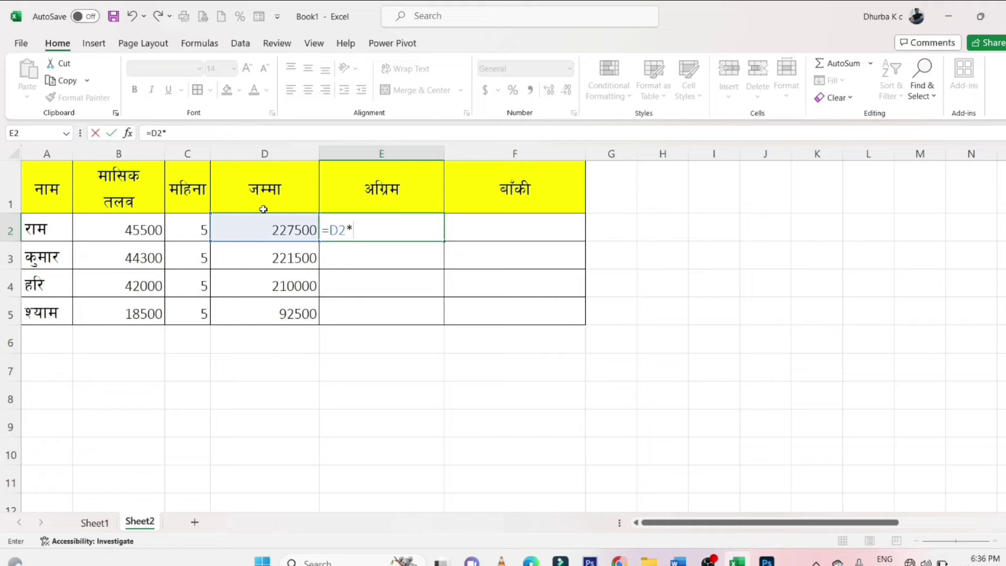
pyautogui.write('20%')
pyautogui.press('Return')
pyautogui.click(382, 220)
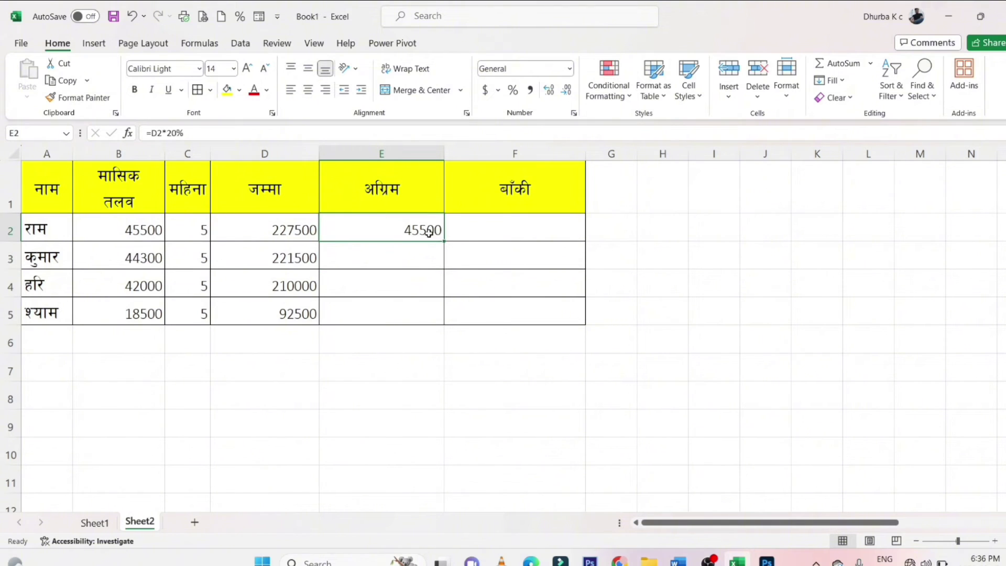
pyautogui.moveTo(445, 242); pyautogui.dragTo(444, 323)
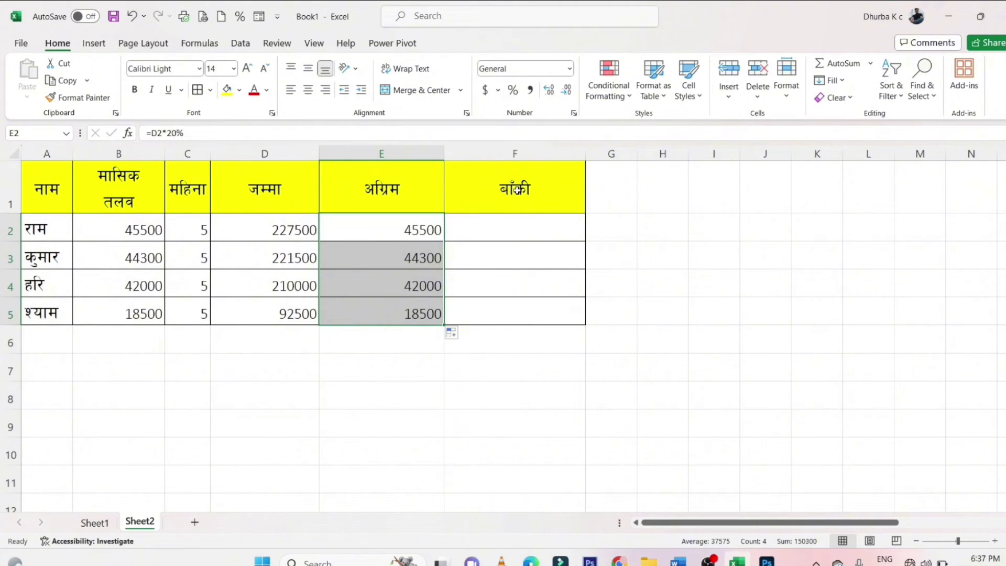
# Calculate the balance in F2 by subtracting the advance from the total with =D2-E2.
pyautogui.click(512, 234)
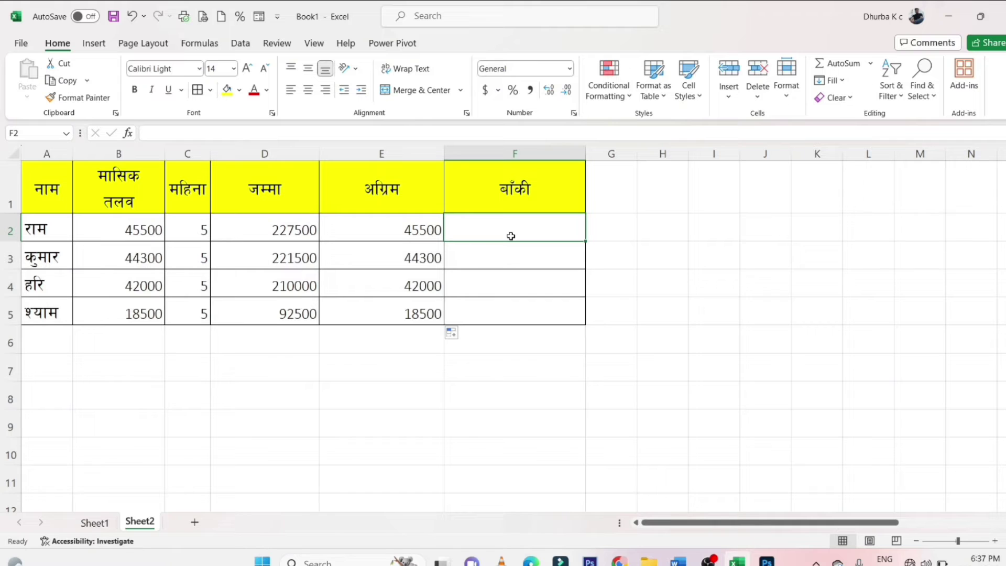
pyautogui.click(303, 220)
pyautogui.click(421, 232)
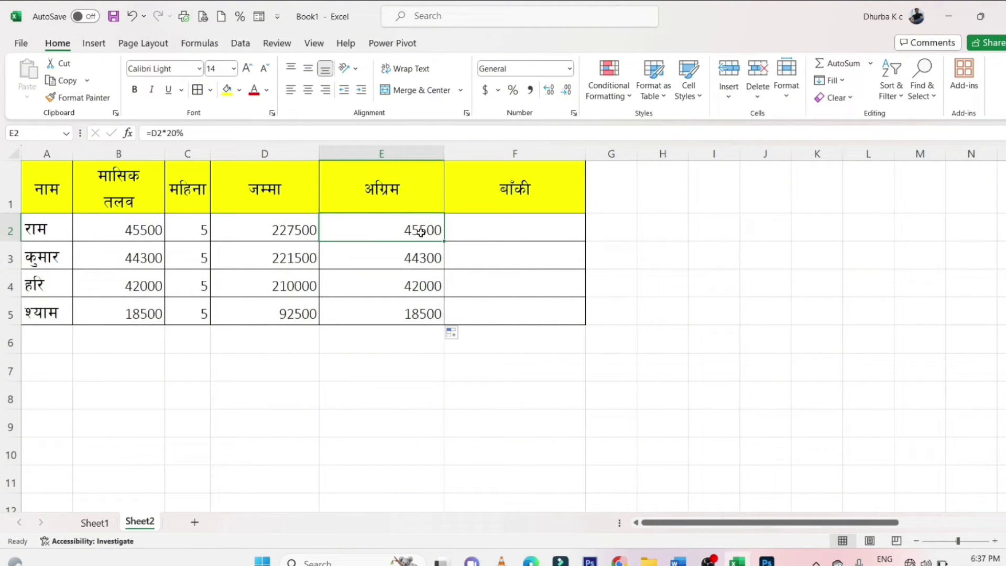
pyautogui.click(495, 230)
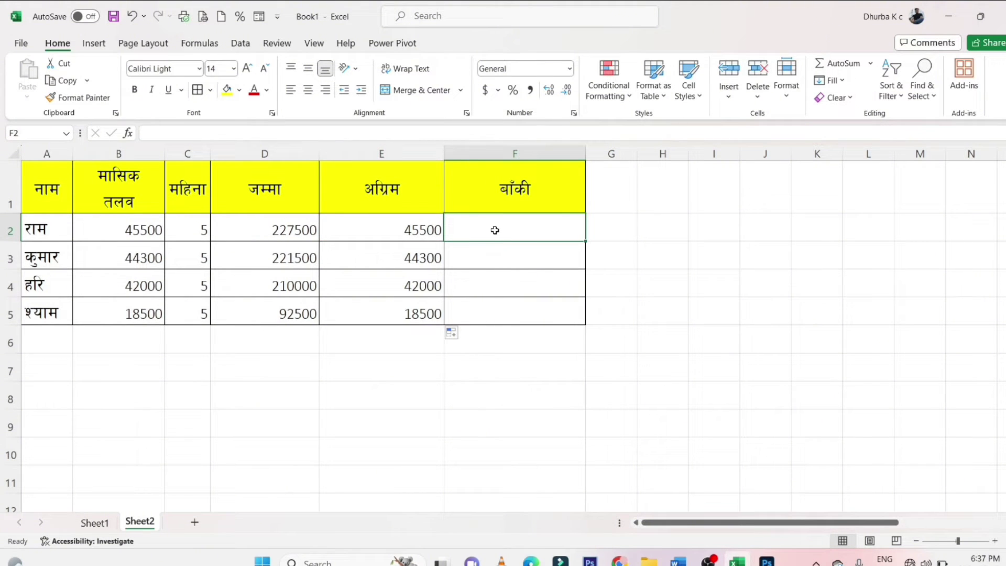
pyautogui.write('=')
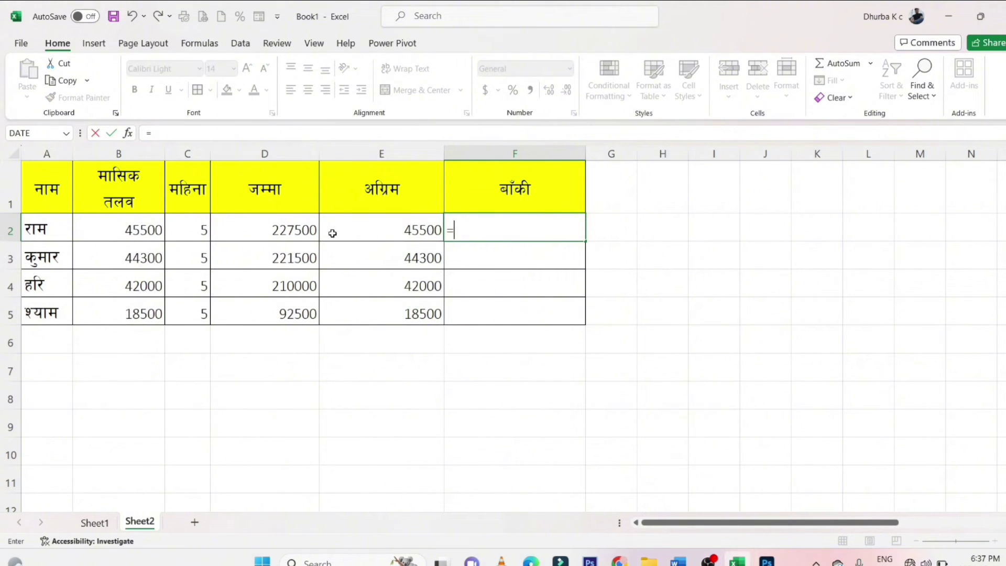
pyautogui.click(299, 232)
pyautogui.write('-')
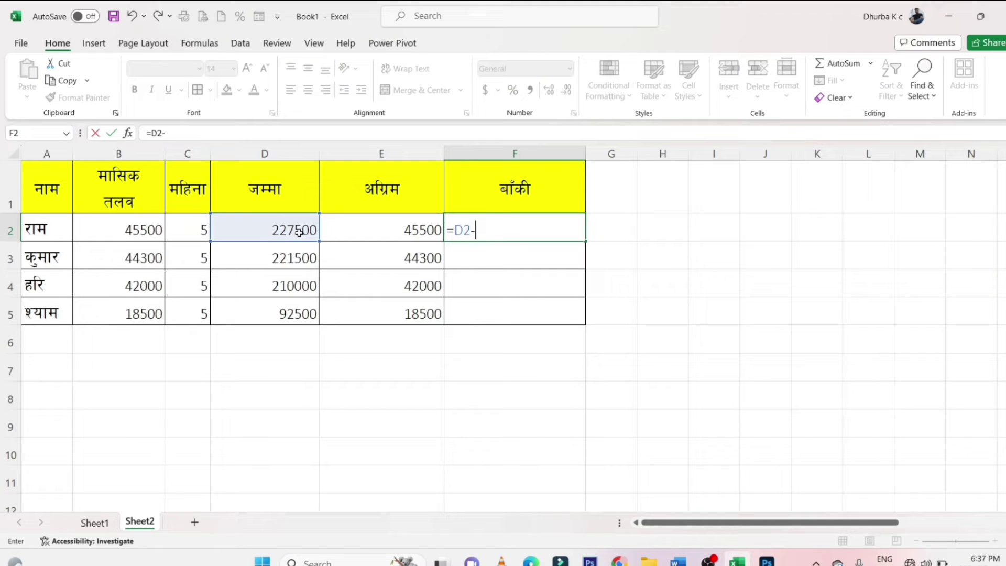
pyautogui.click(365, 229)
pyautogui.press('Return')
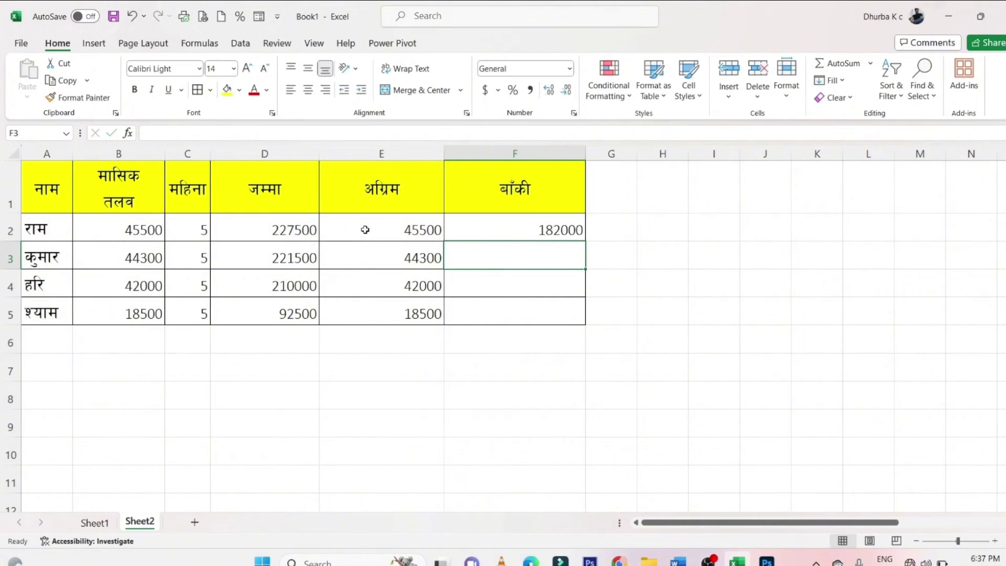
# Fill the balance formula from F2 down to F5.
pyautogui.click(489, 232)
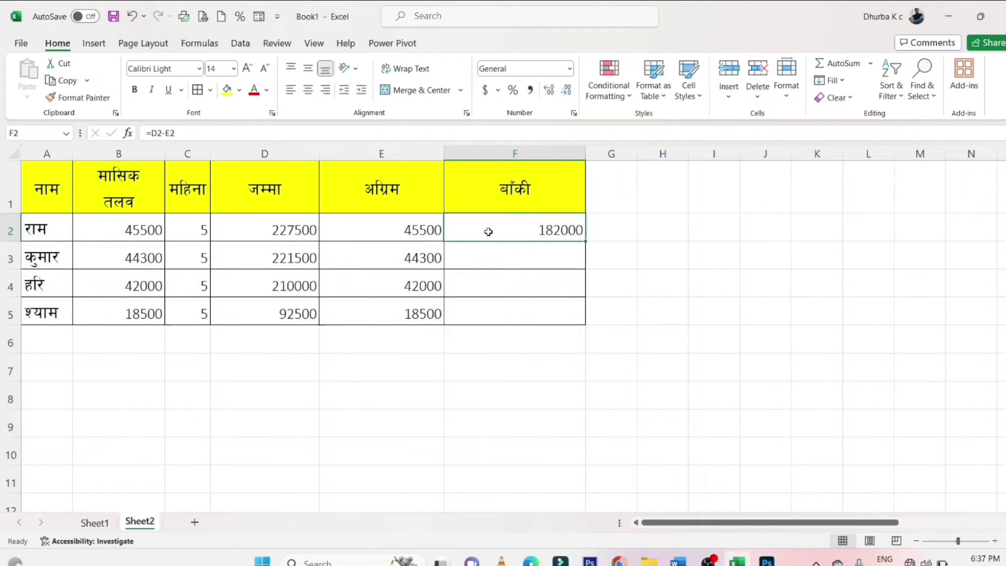
pyautogui.doubleClick(585, 245)
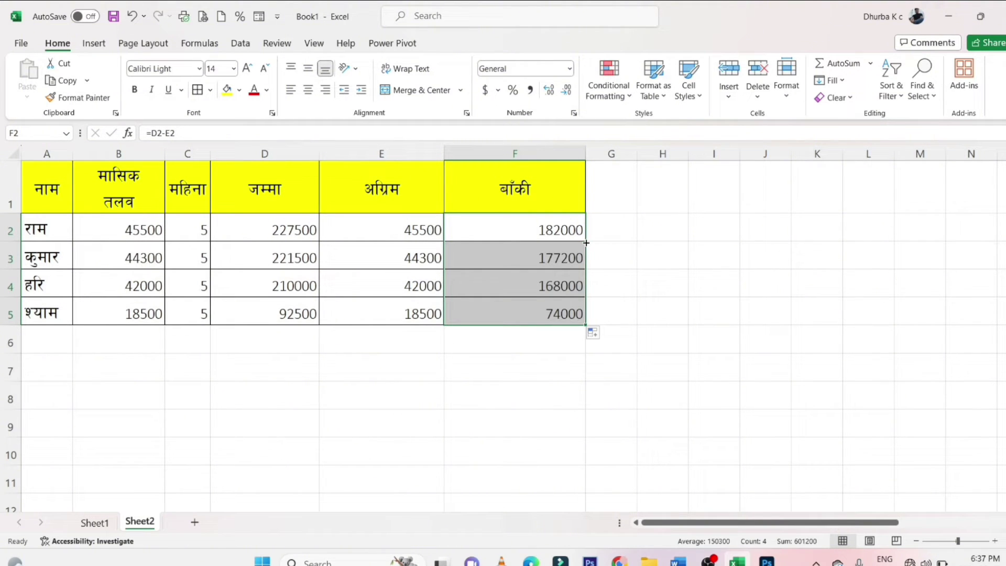
pyautogui.click(609, 329)
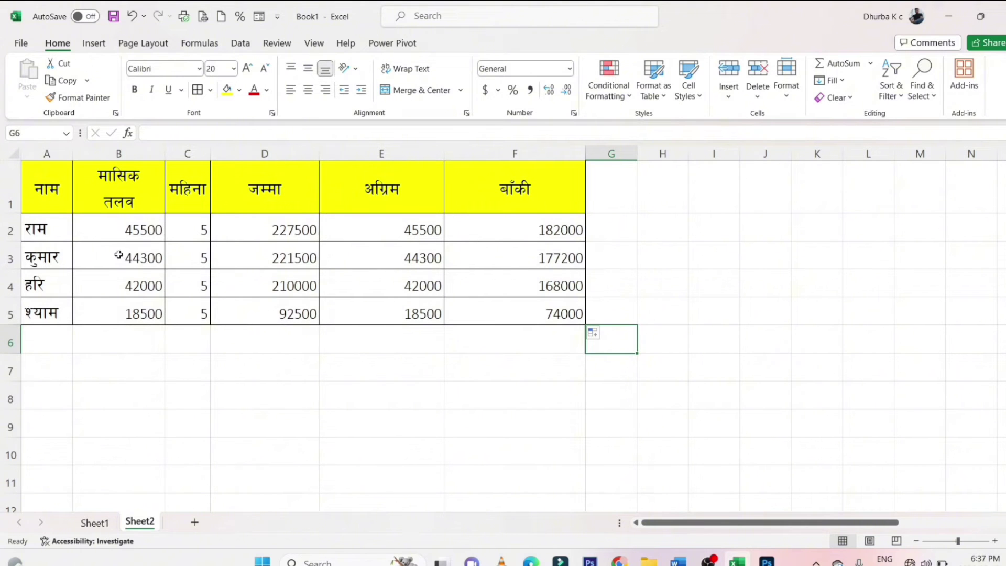
# Set the font of the number cells B2:F5 to Fontasy Himali.
pyautogui.moveTo(124, 231); pyautogui.dragTo(555, 315)
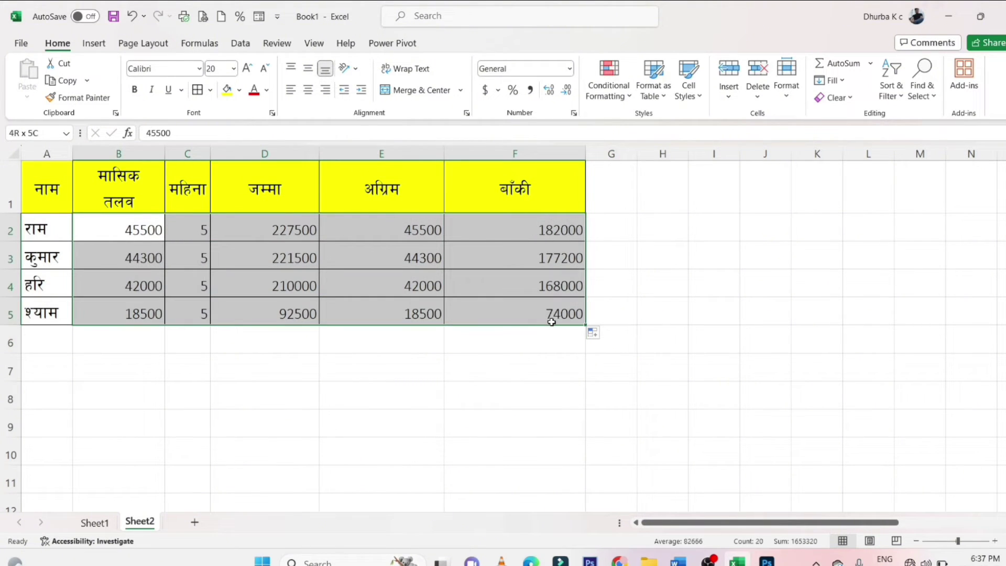
pyautogui.click(553, 322)
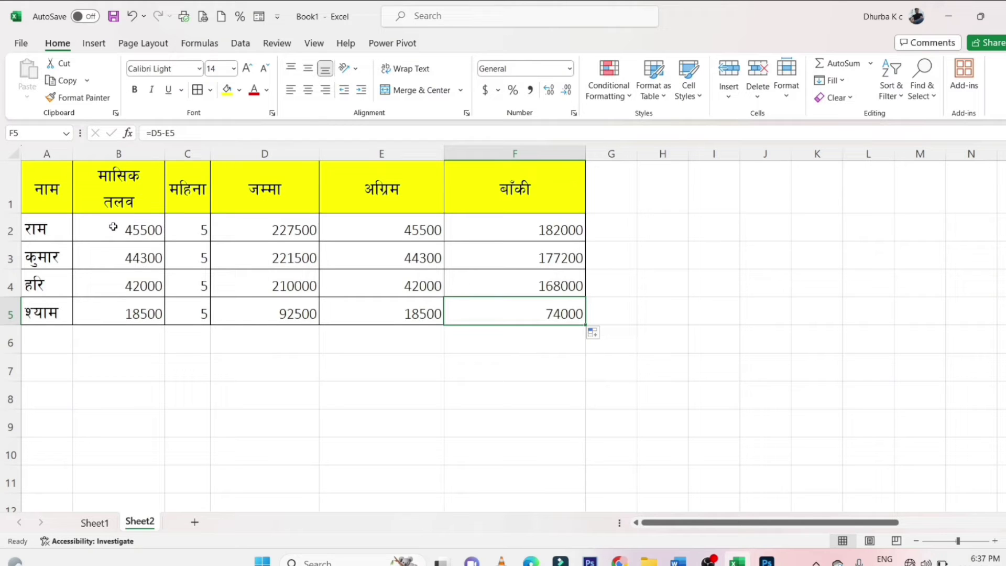
pyautogui.moveTo(125, 228); pyautogui.dragTo(533, 314)
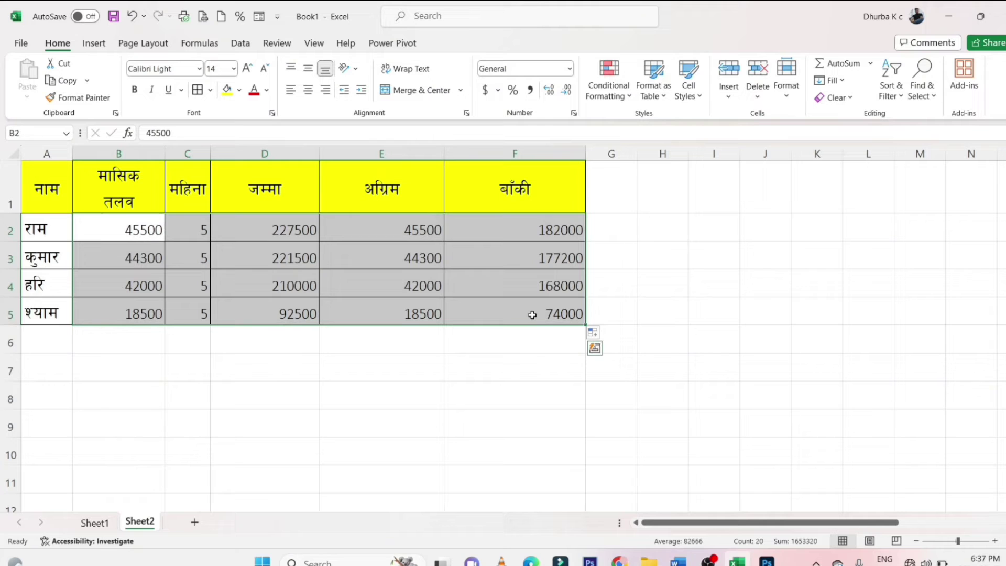
pyautogui.click(211, 293)
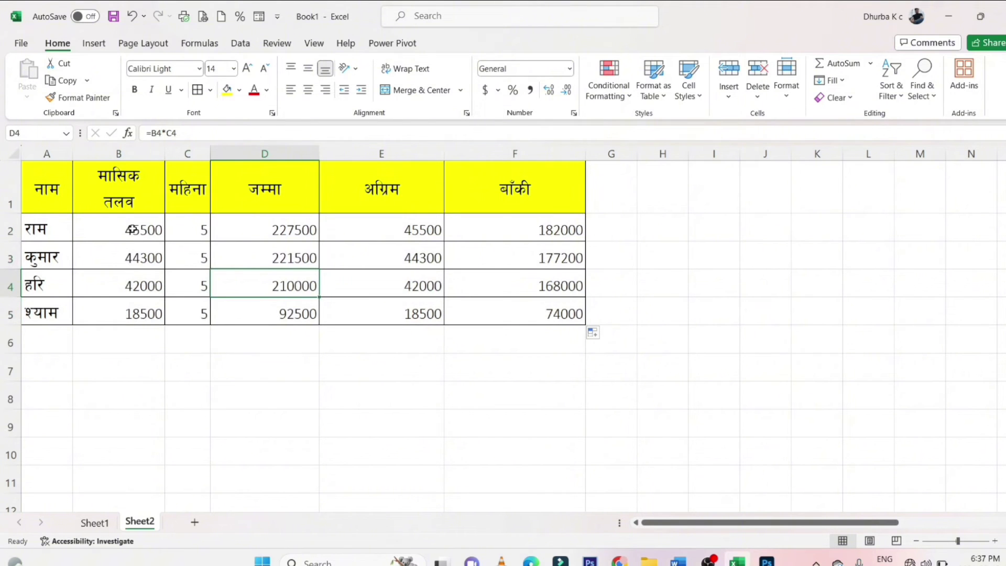
pyautogui.moveTo(132, 230); pyautogui.dragTo(533, 321)
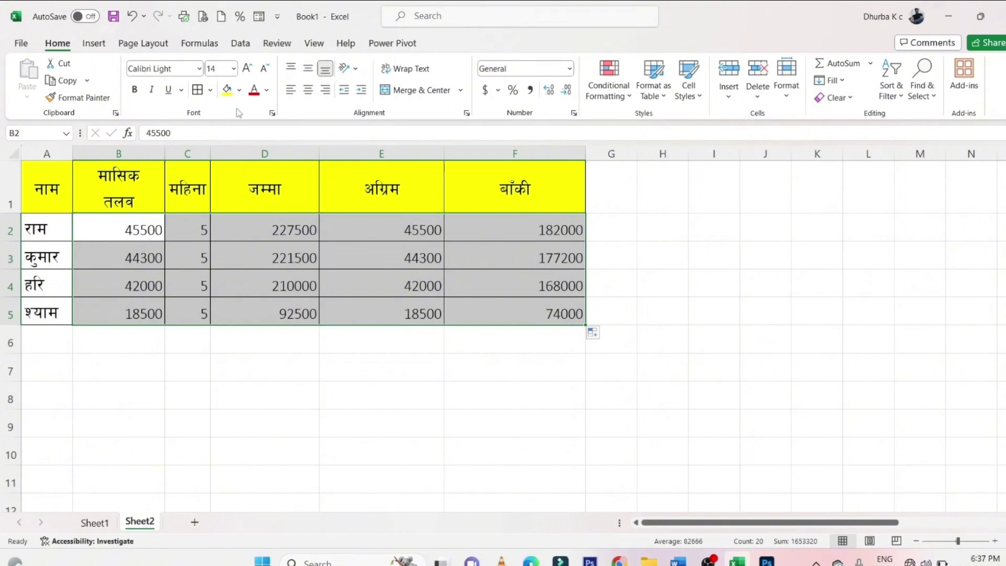
pyautogui.click(177, 67)
pyautogui.write('Fontasy Himali')
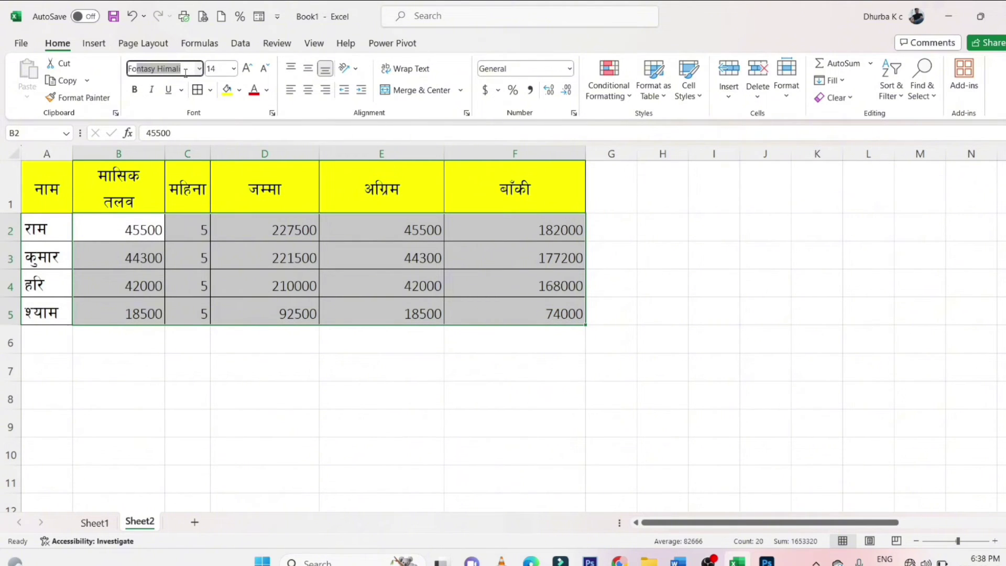
pyautogui.press('Return')
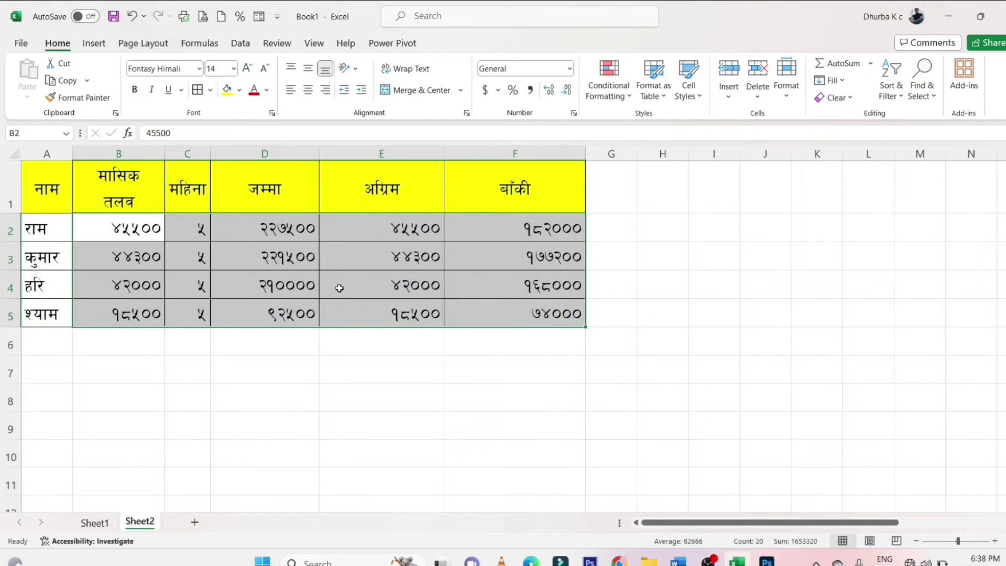
# Increase the font size of the number cells B2:F5 to 20.
pyautogui.click(247, 68)
pyautogui.click(247, 68)
pyautogui.click(248, 68)
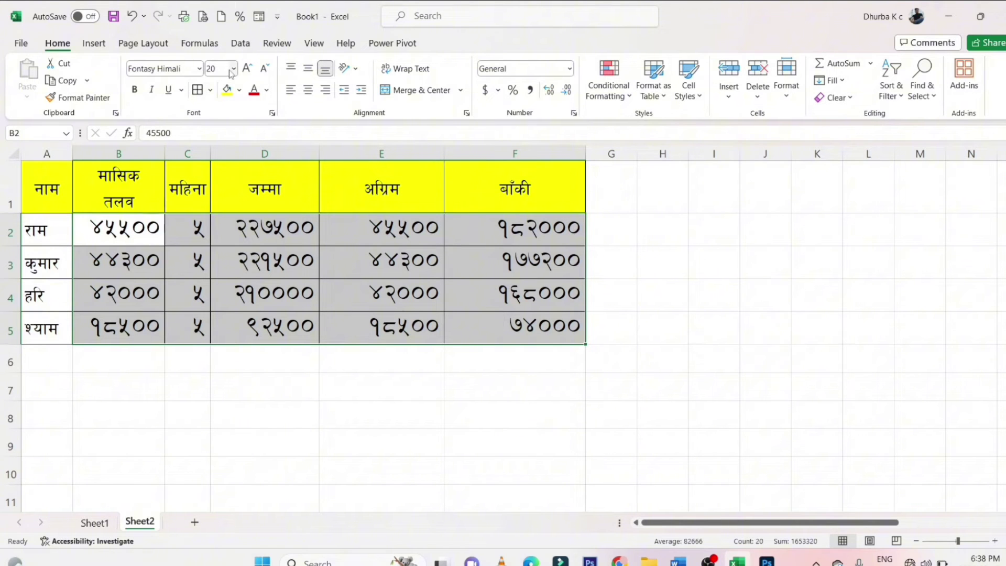
# Set the font size of the whole table A1:F5 to 22.
pyautogui.hotkey('ctrl', 'a')
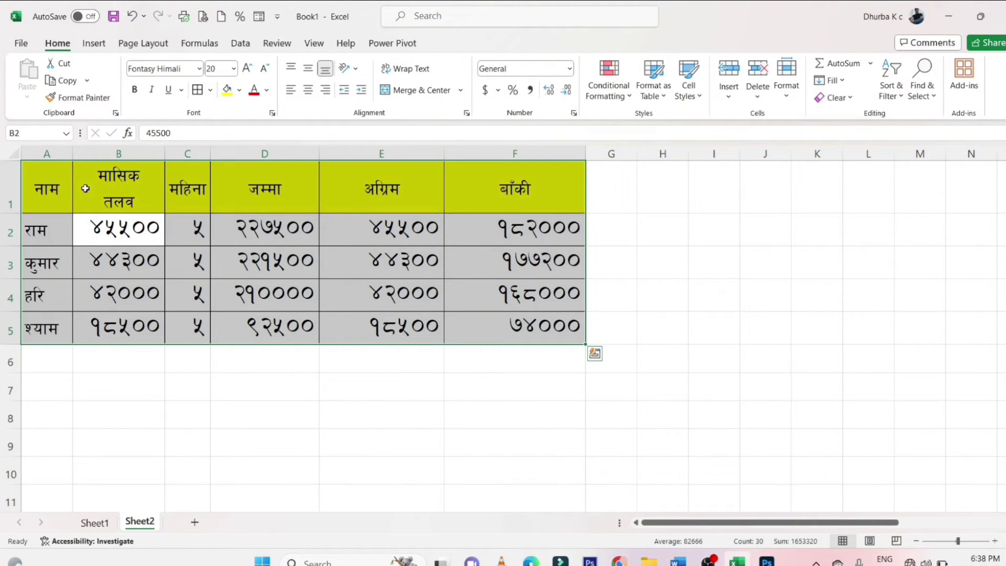
pyautogui.click(233, 67)
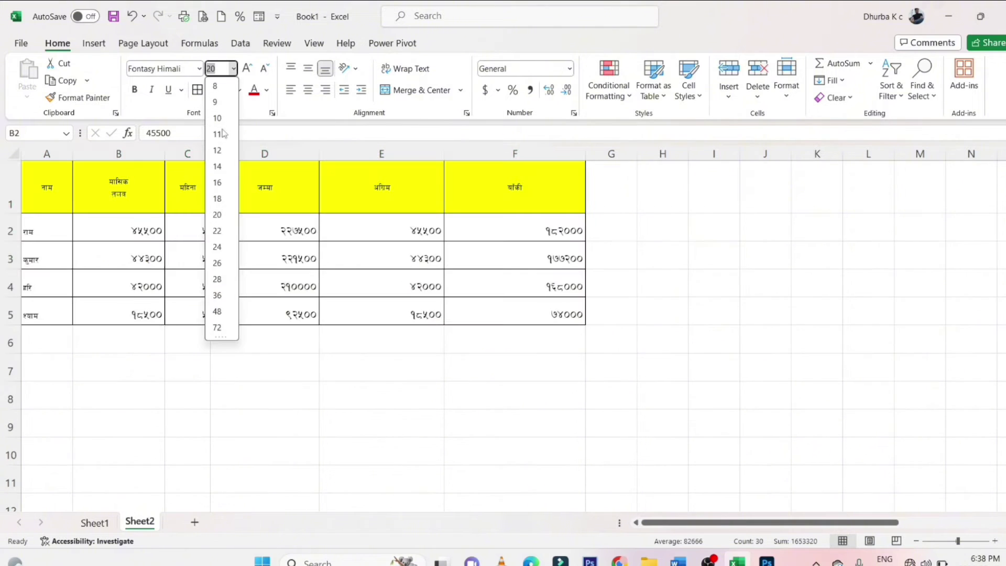
pyautogui.click(221, 228)
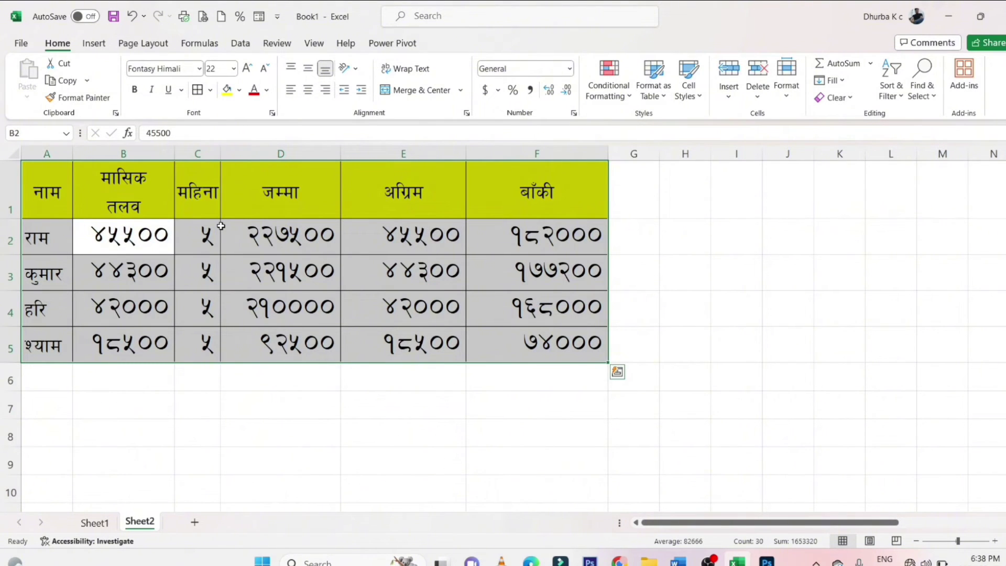
pyautogui.click(157, 253)
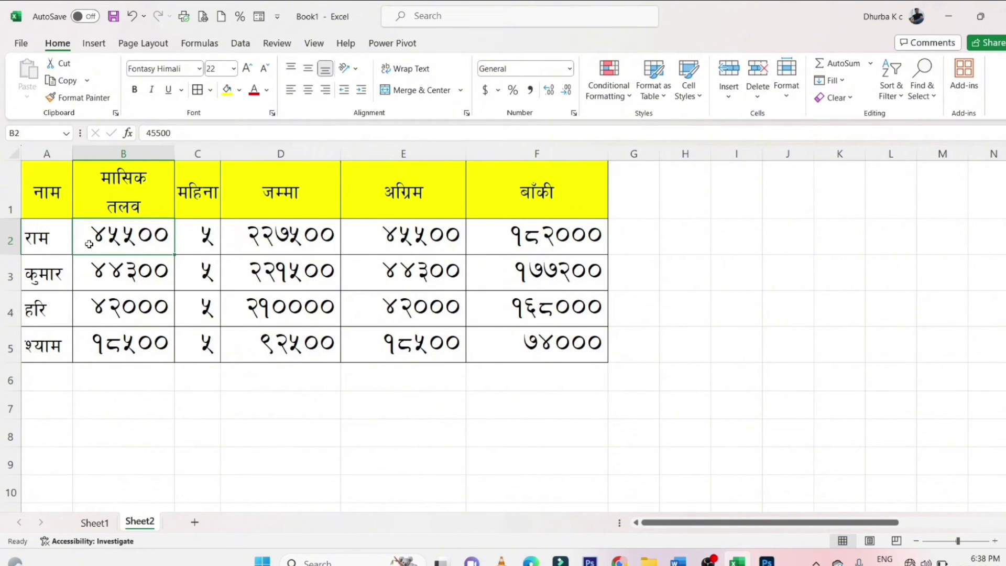
# Reduce the font size of the number cells B2:F5 to 16.
pyautogui.moveTo(88, 239); pyautogui.dragTo(562, 348)
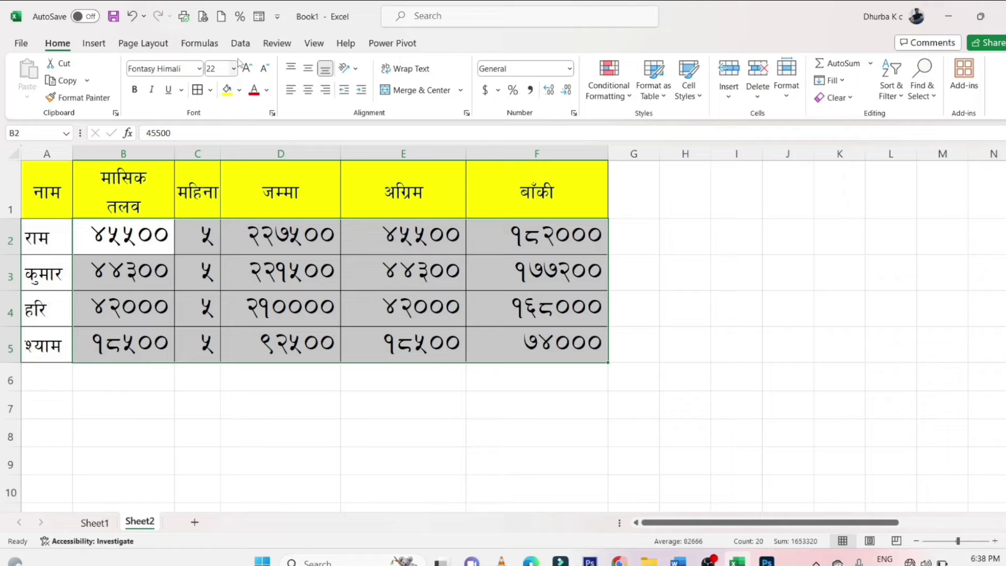
pyautogui.click(264, 68)
pyautogui.click(264, 68)
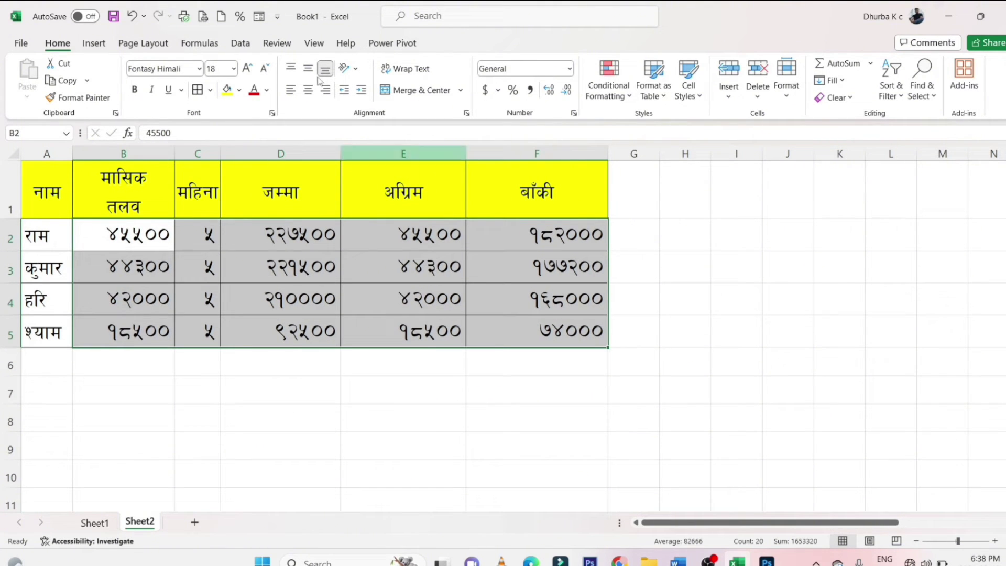
pyautogui.click(268, 69)
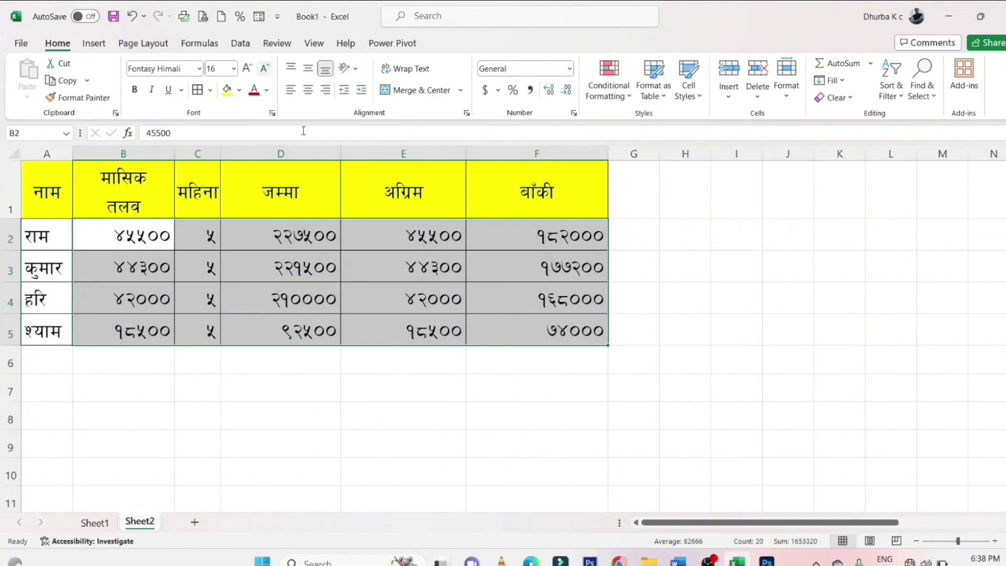
pyautogui.click(377, 301)
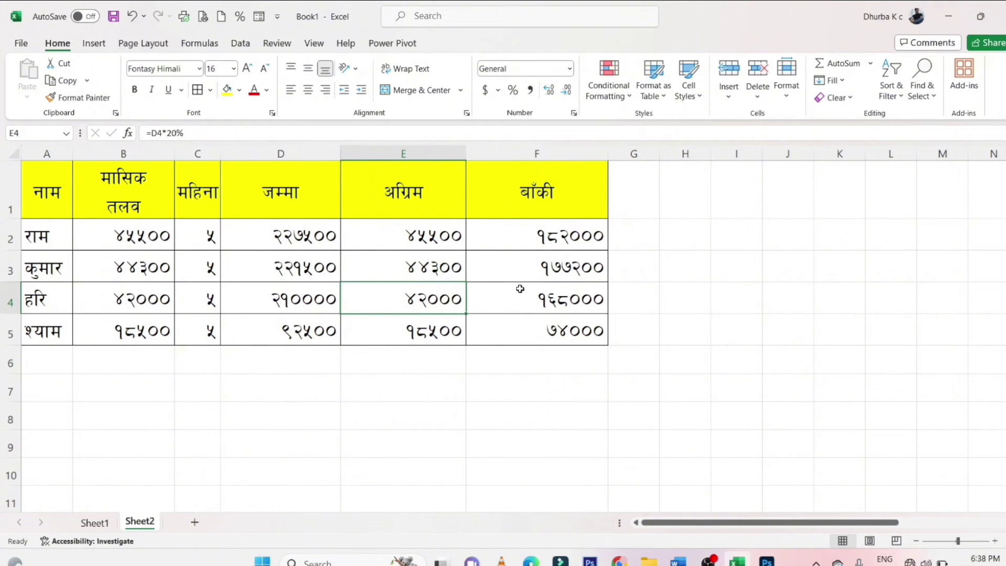
# On Sheet1, add borders to all cells of A1:D6 and set their font size to 22.
pyautogui.click(96, 524)
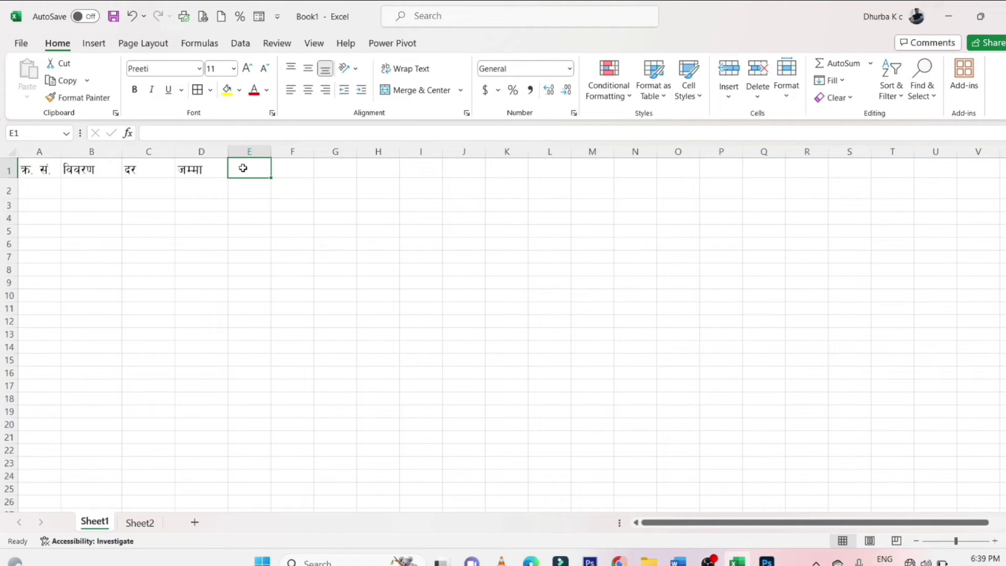
pyautogui.moveTo(29, 166); pyautogui.dragTo(205, 243)
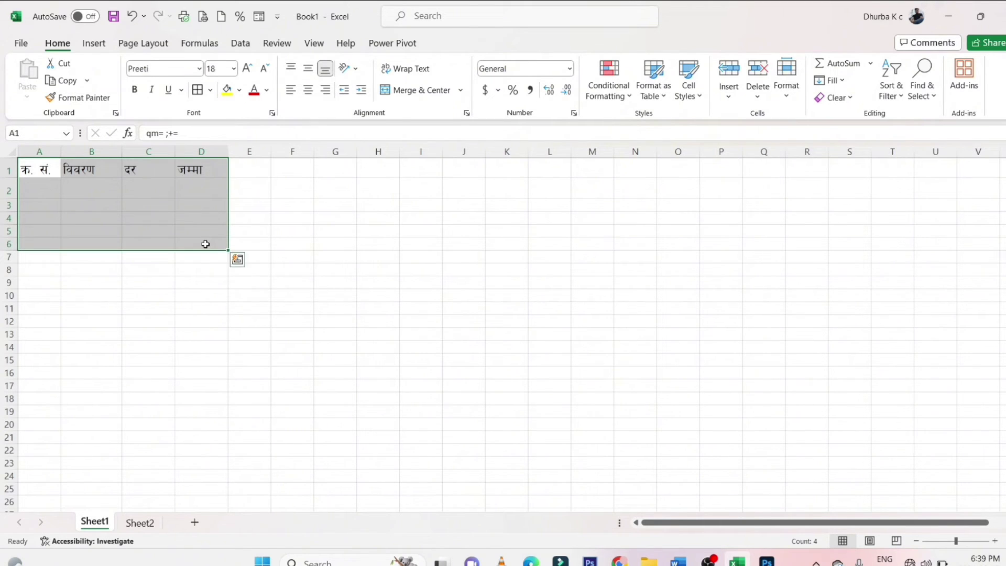
pyautogui.click(198, 91)
pyautogui.click(234, 68)
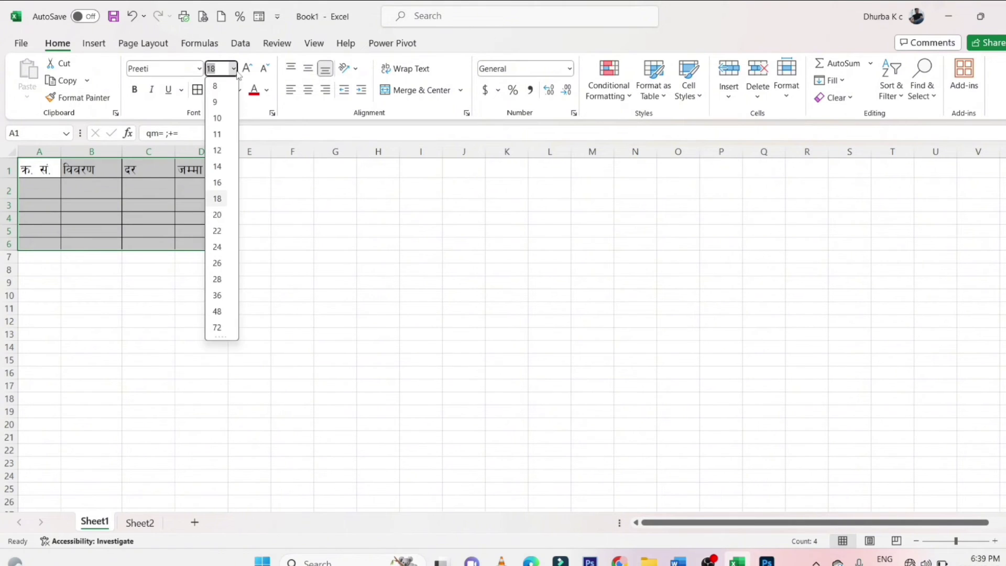
pyautogui.click(234, 69)
pyautogui.click(234, 69)
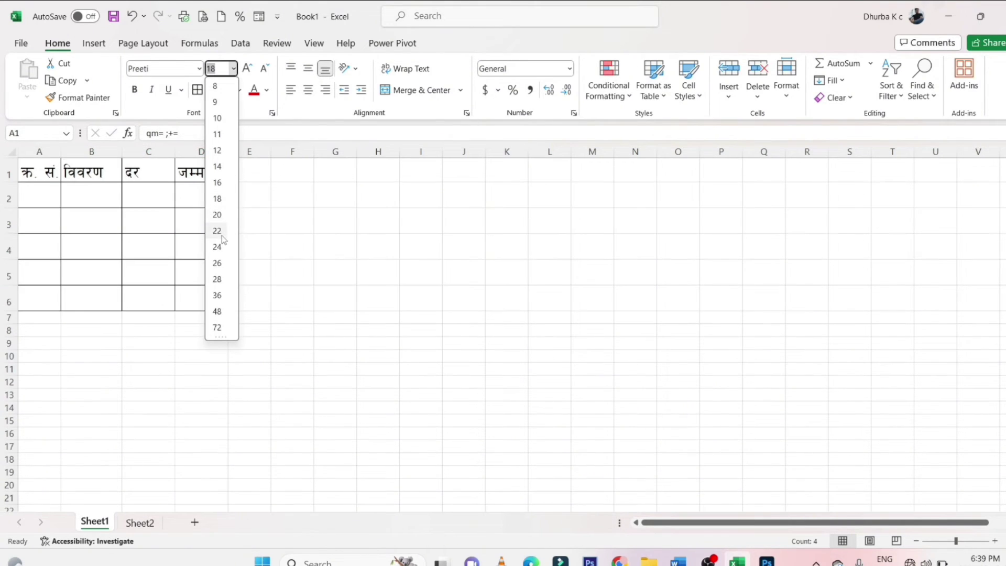
pyautogui.click(218, 230)
# Number the rows 1 to 5 in A2:A6 by filling the series down from A2.
pyautogui.click(35, 201)
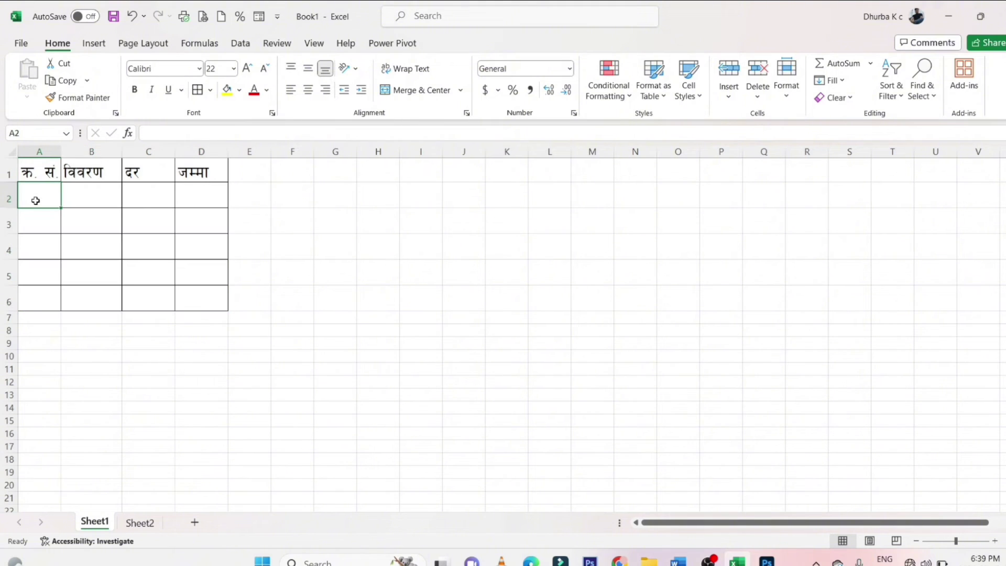
pyautogui.write('1')
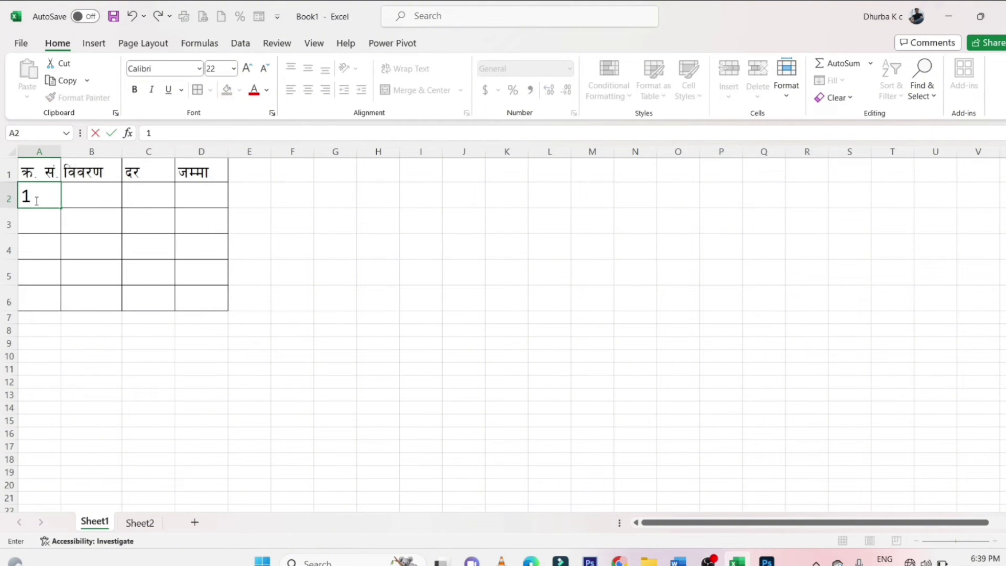
pyautogui.click(51, 220)
pyautogui.click(51, 197)
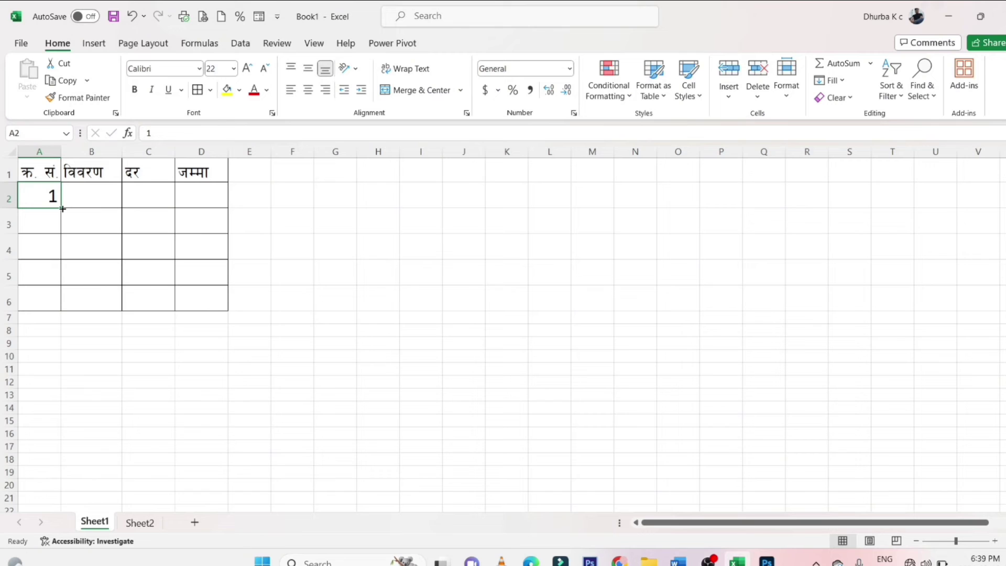
pyautogui.moveTo(63, 208); pyautogui.dragTo(67, 300)
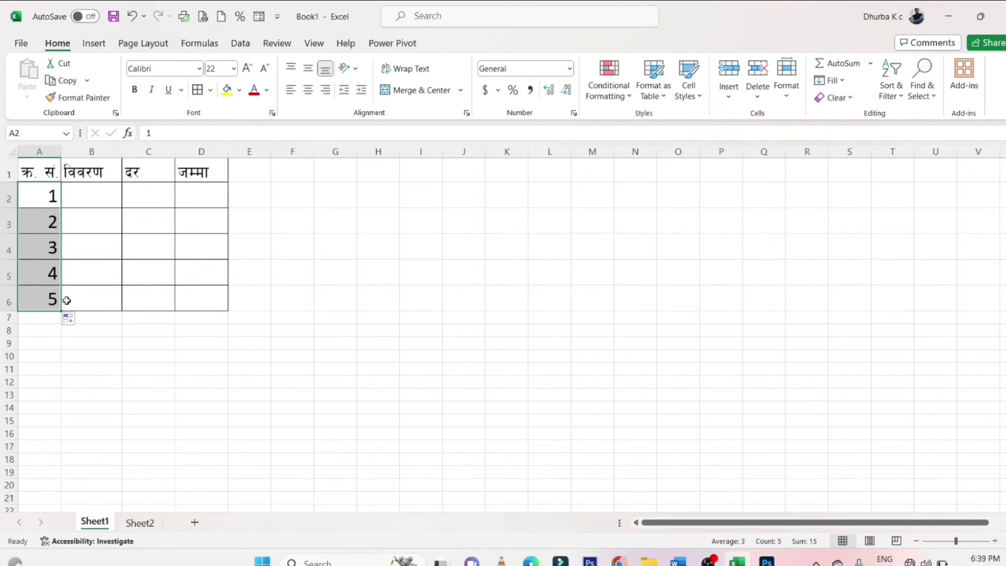
# List कम्प्युटर, सिपियु, किबोर्ड, माउस and सिडि in B2:B6 and enter rates 35500, 12500, 1200, 900 and 150 in C2:C6, widening column C to fit.
pyautogui.click(81, 204)
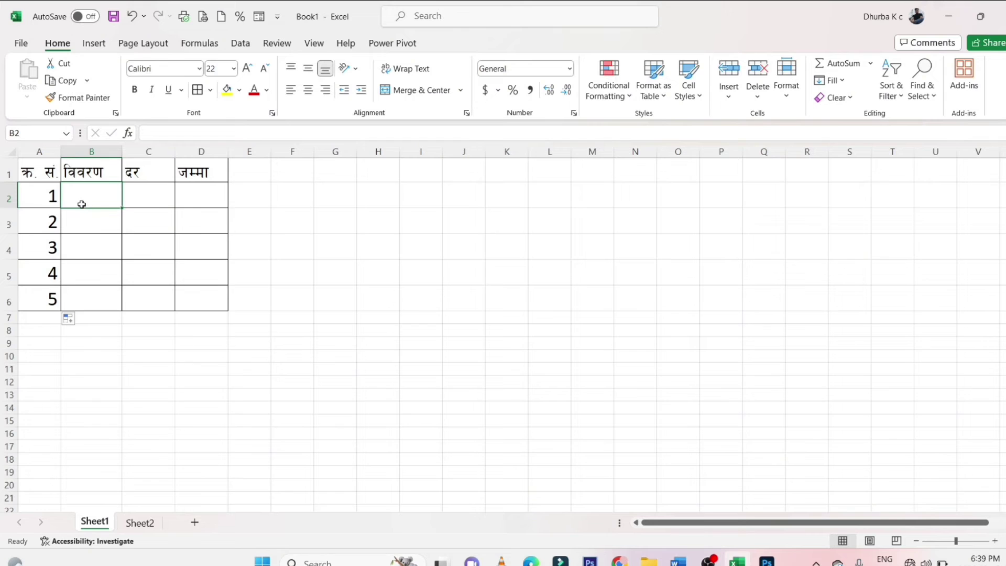
pyautogui.click(146, 203)
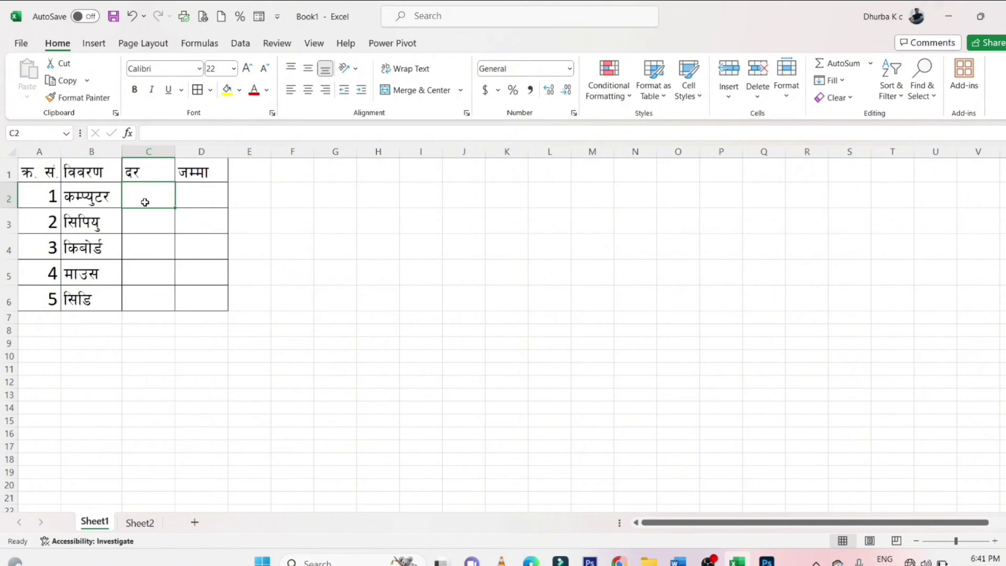
pyautogui.write('35500')
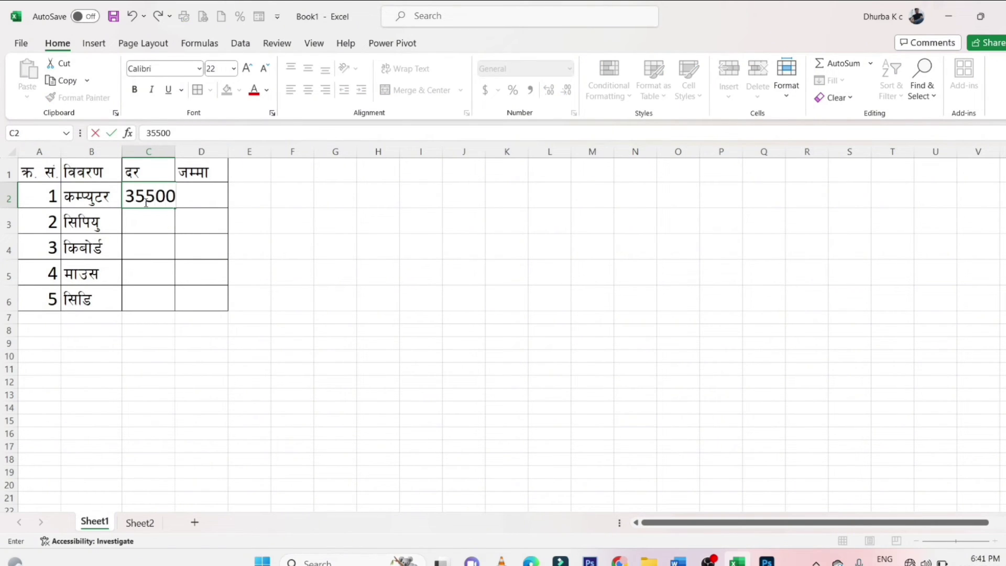
pyautogui.click(156, 226)
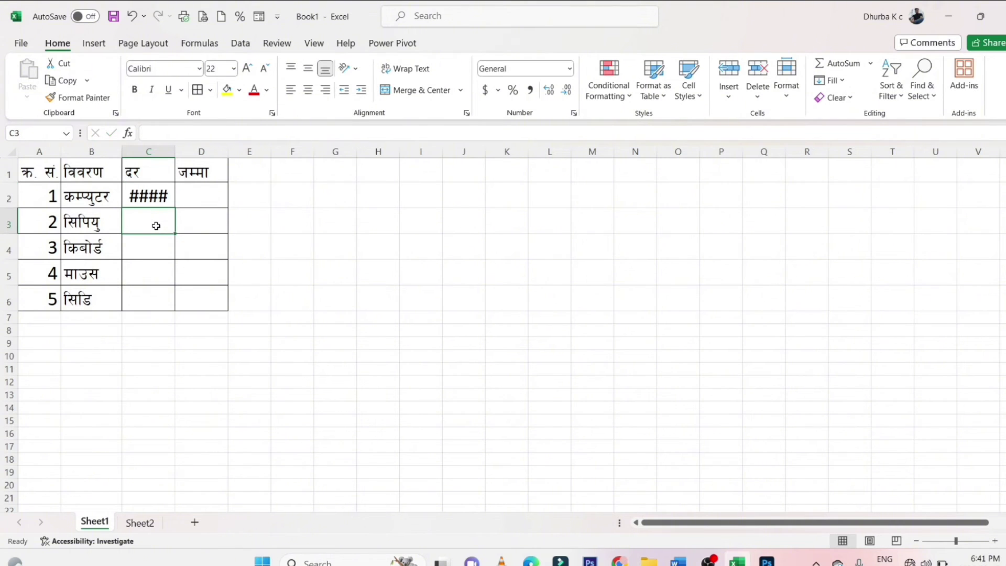
pyautogui.doubleClick(175, 152)
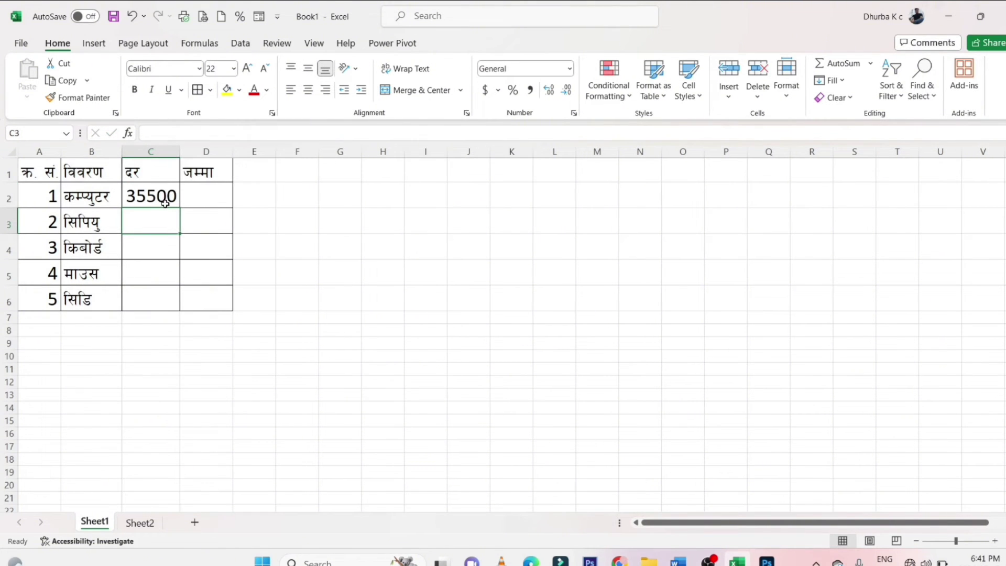
pyautogui.write('15')
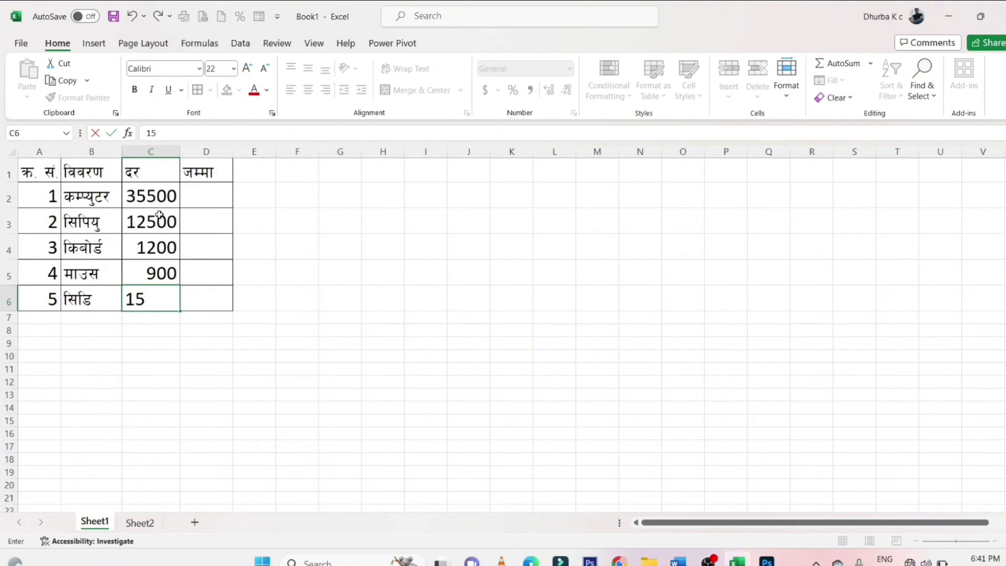
pyautogui.write('0')
pyautogui.press('Return')
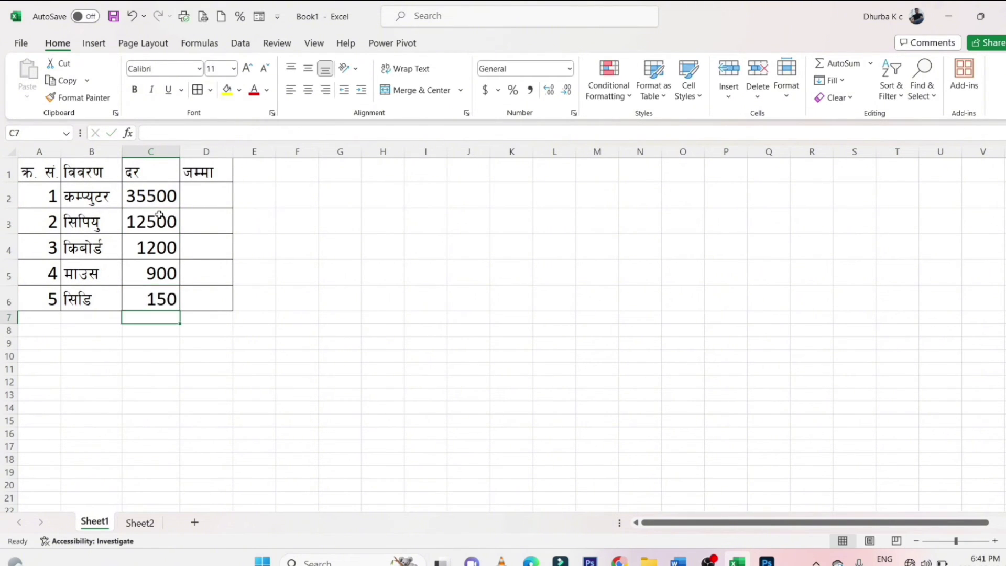
pyautogui.click(213, 195)
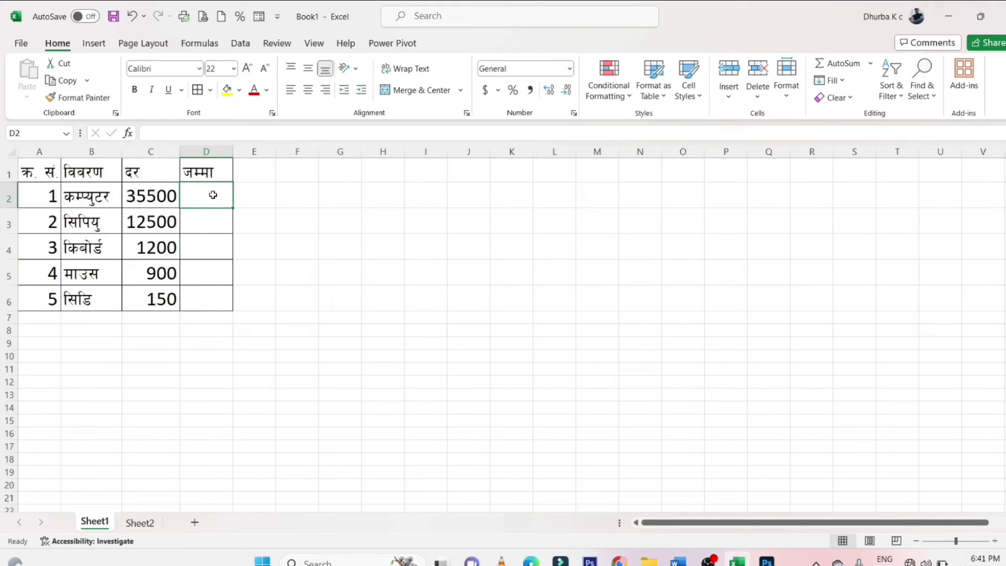
pyautogui.write('=')
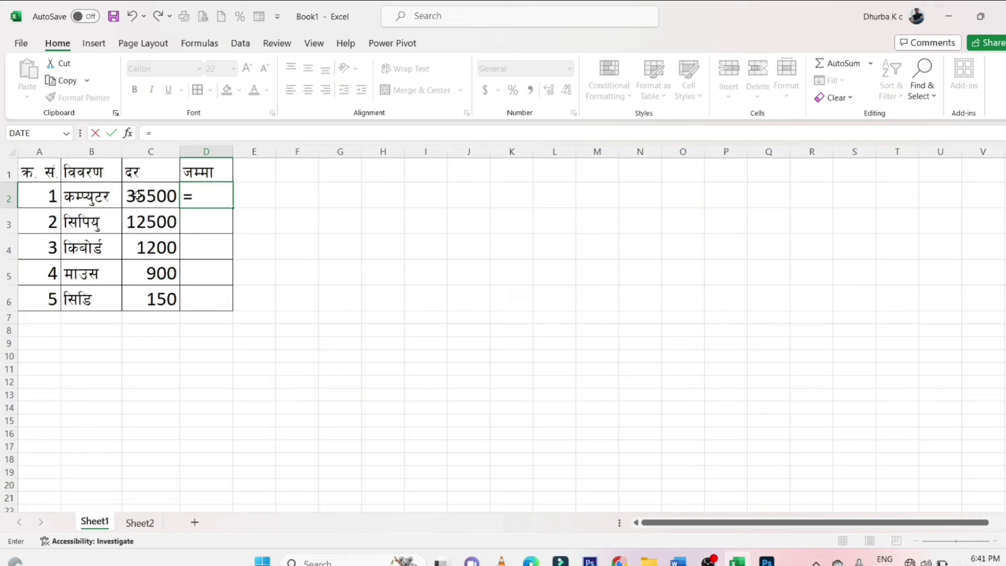
pyautogui.click(187, 152)
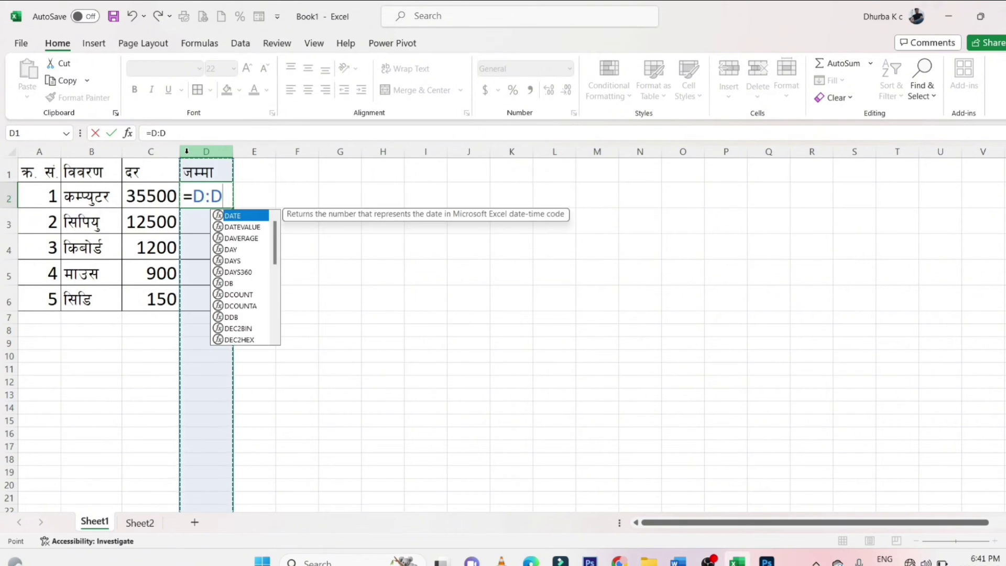
pyautogui.press('BackSpace')
pyautogui.press('BackSpace')
pyautogui.press('BackSpace')
pyautogui.press('BackSpace')
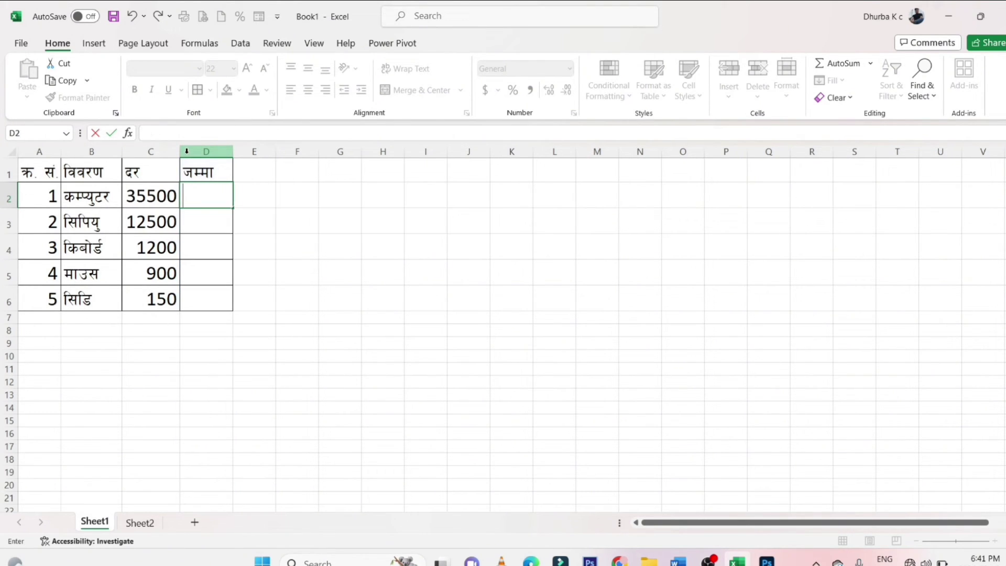
pyautogui.press('Escape')
# Insert a new column before the जम्मा column and give it the header परिमाण in D1.
pyautogui.click(187, 151)
pyautogui.rightClick(188, 153)
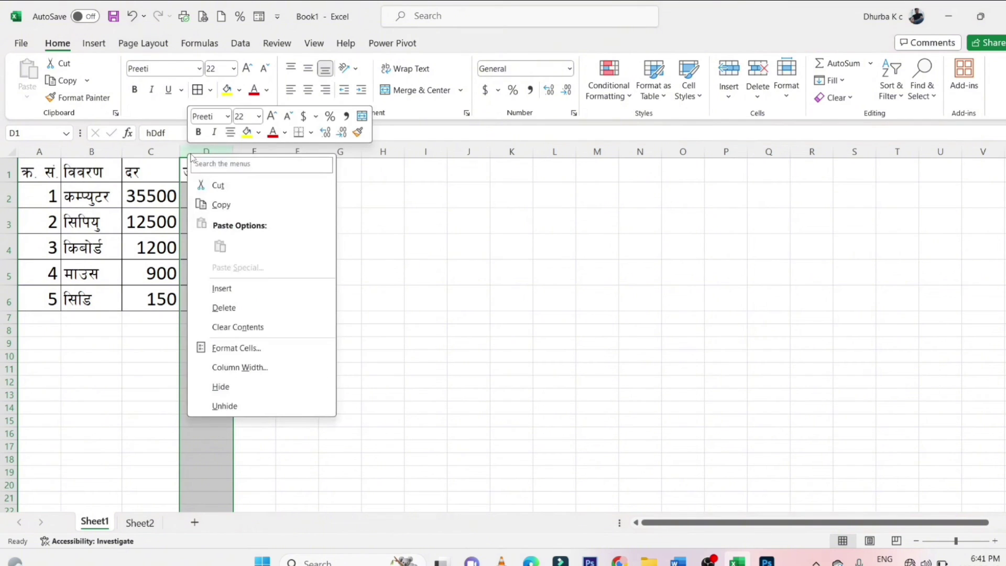
pyautogui.click(223, 289)
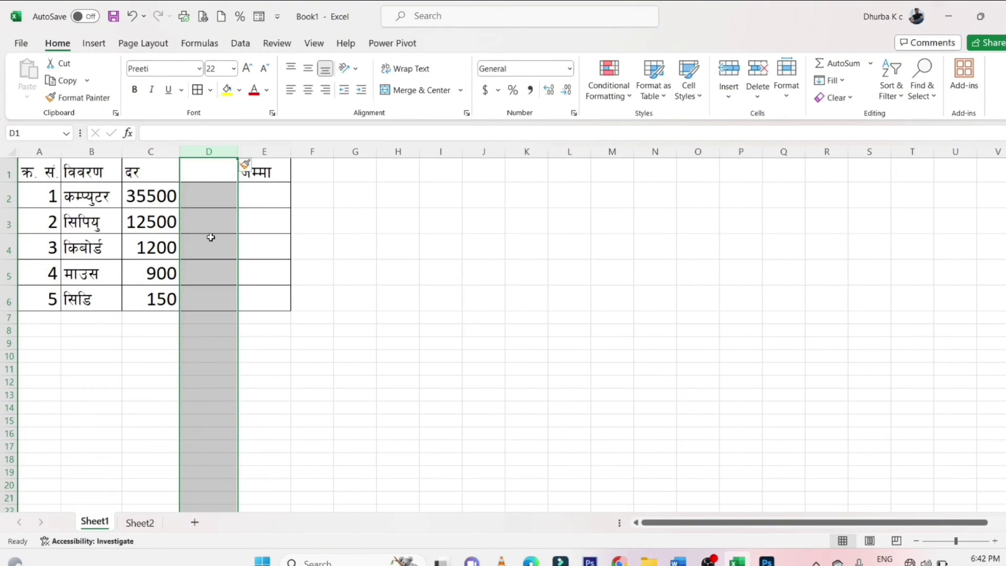
pyautogui.click(208, 168)
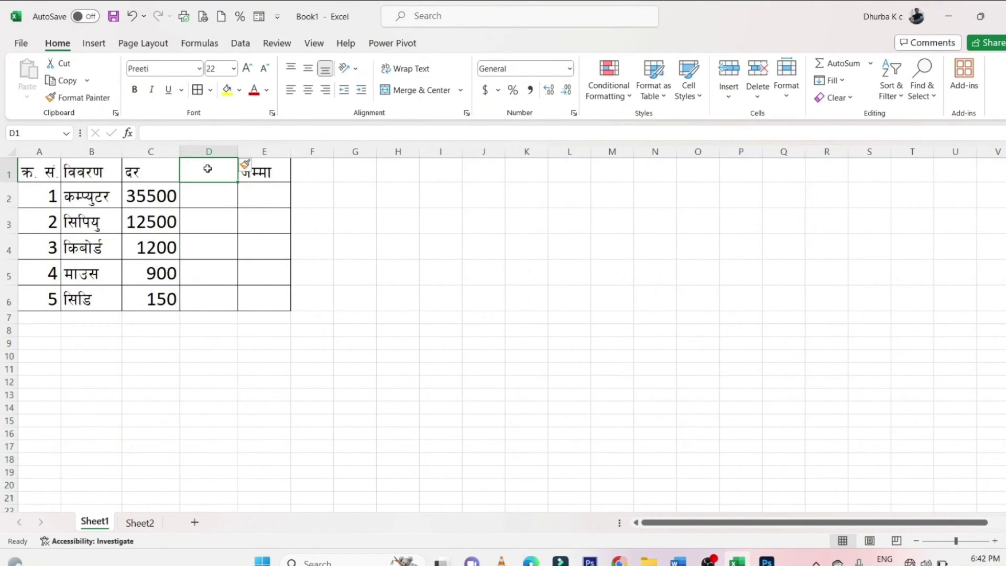
pyautogui.write('kl/df0f')
pyautogui.press('Return')
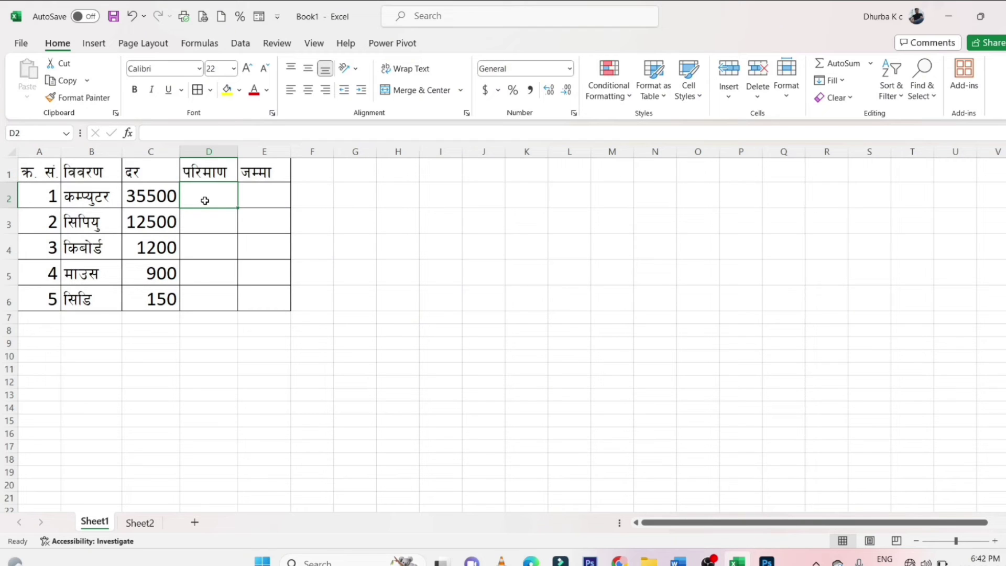
# Enter the quantities 15, 23, 45, 56 and 500 in D2:D6 under परिमाण.
pyautogui.write('15')
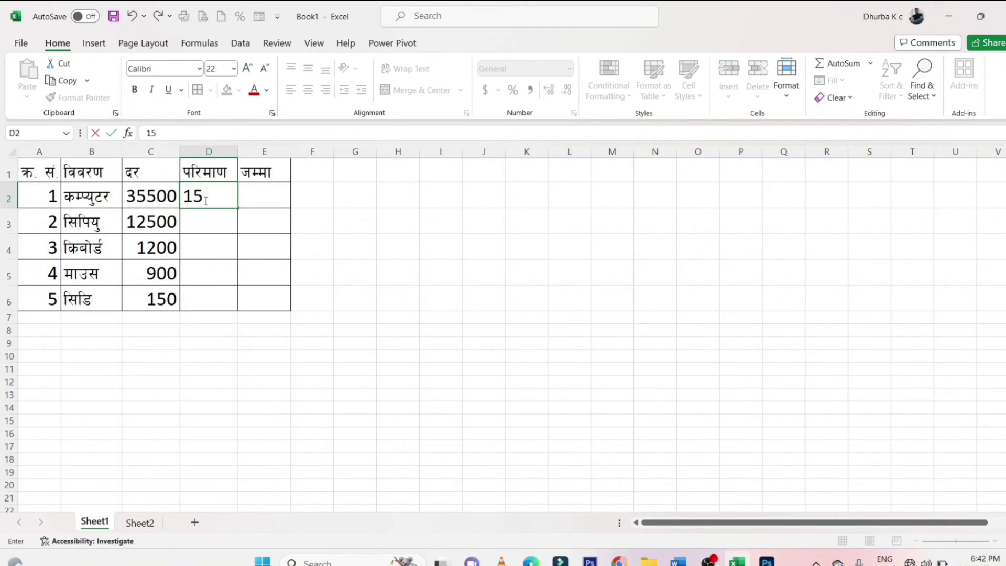
pyautogui.press('Return')
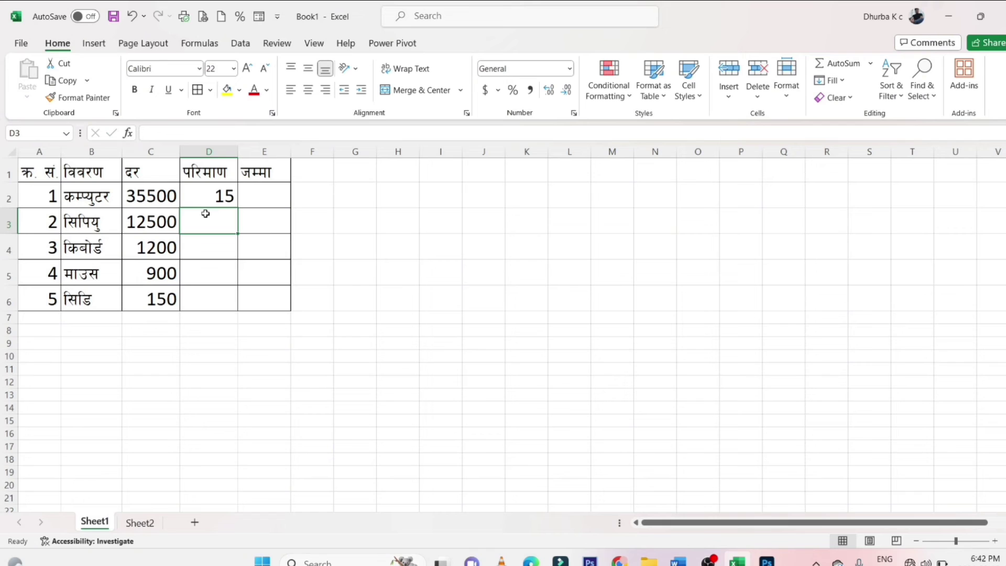
pyautogui.write('23')
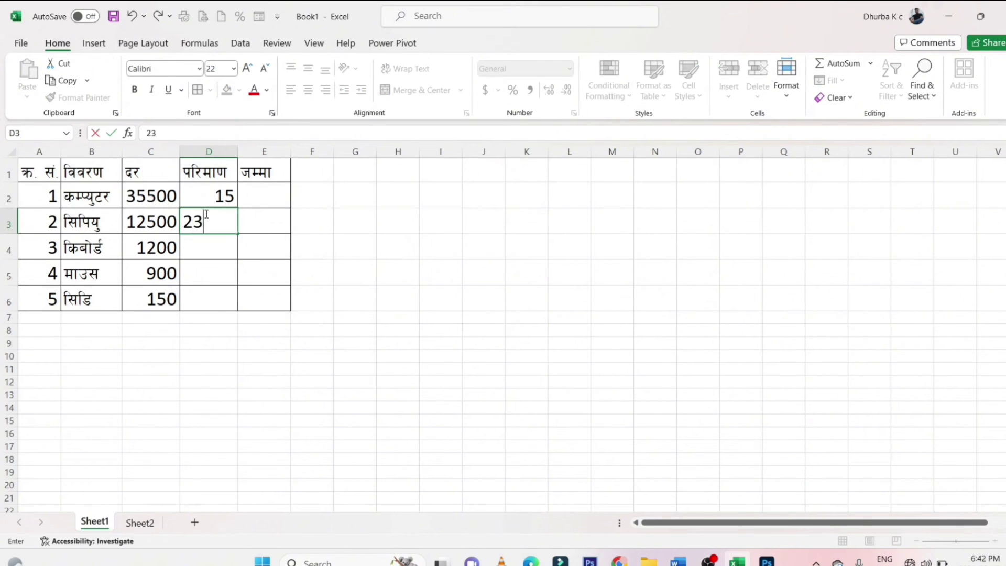
pyautogui.press('Return')
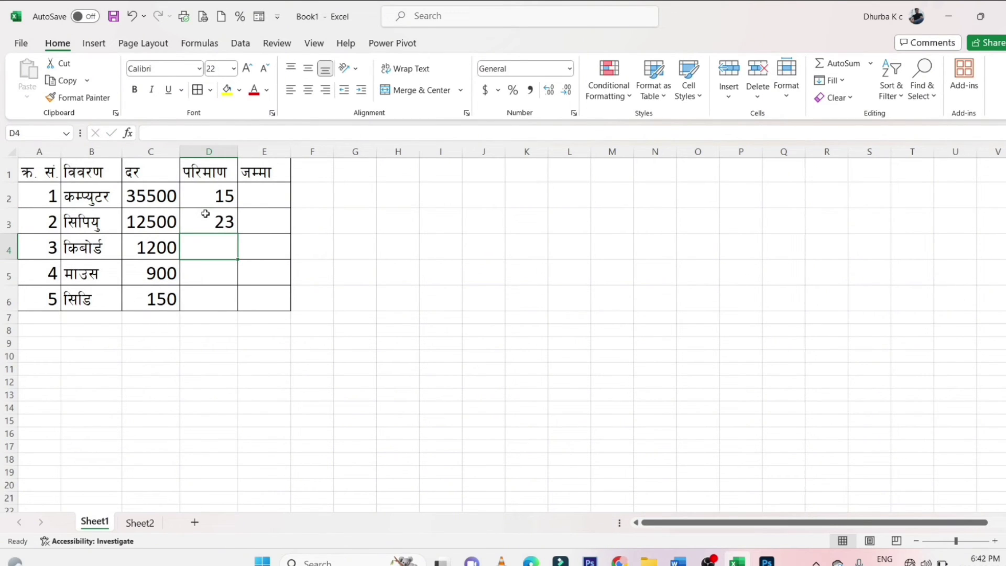
pyautogui.write('45')
pyautogui.press('Return')
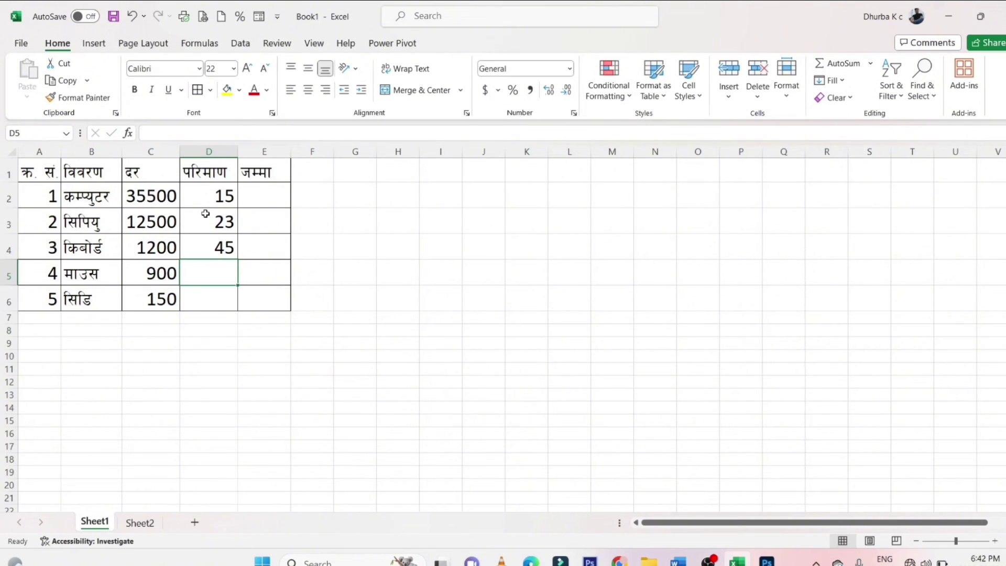
pyautogui.write('56')
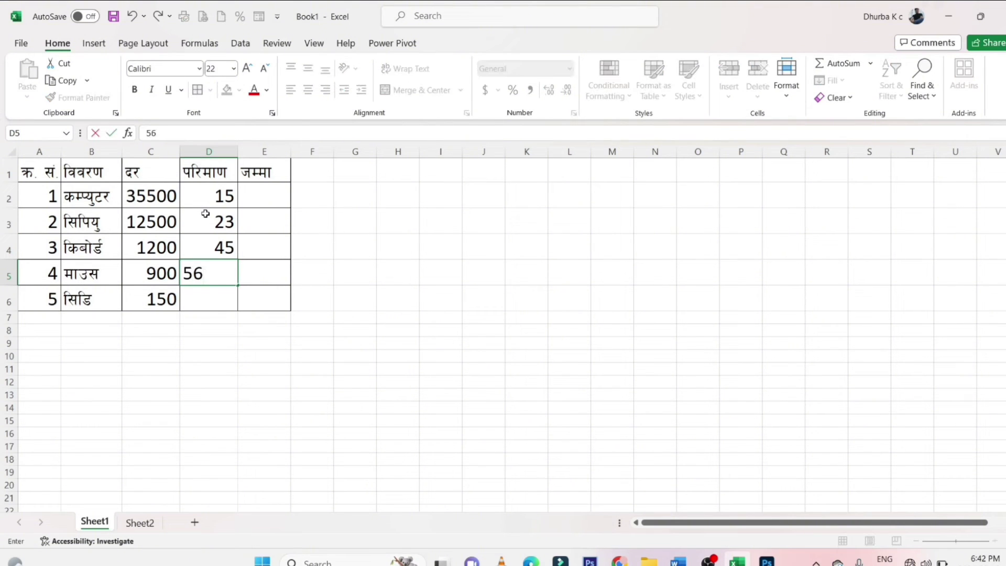
pyautogui.press('Return')
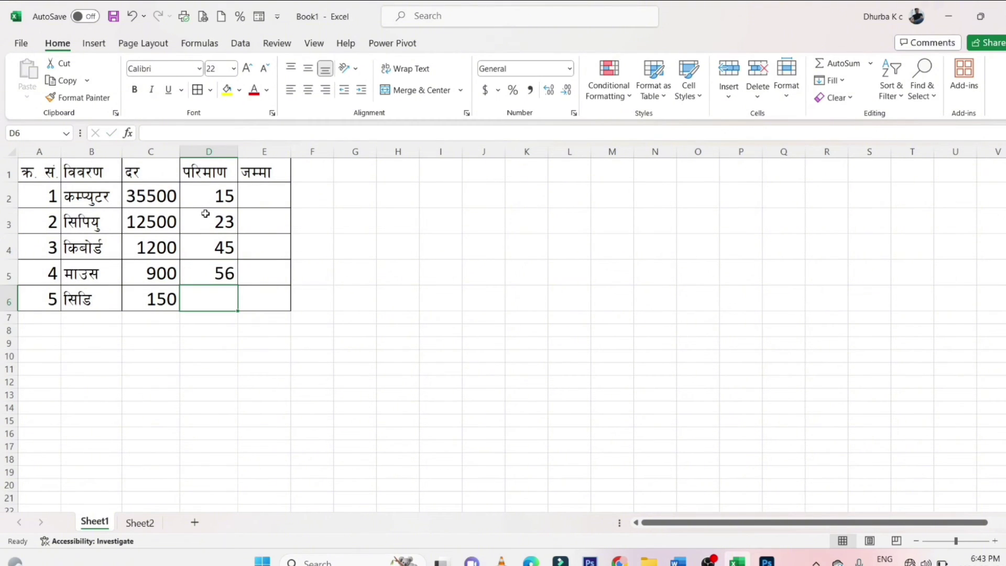
pyautogui.write('500')
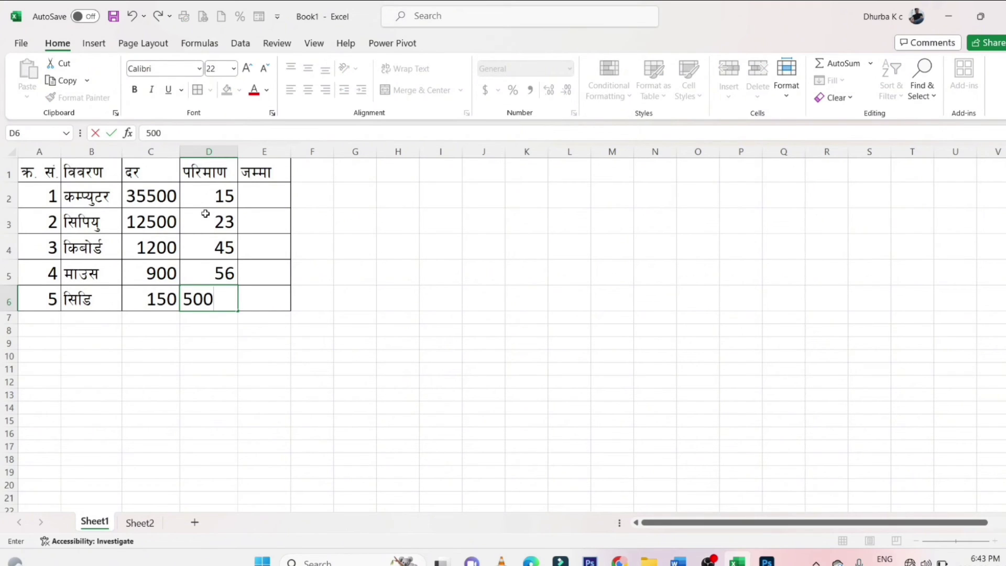
# Calculate the first item's total in E2 with =C2*D2 and widen column E to fit.
pyautogui.click(255, 197)
pyautogui.write('=')
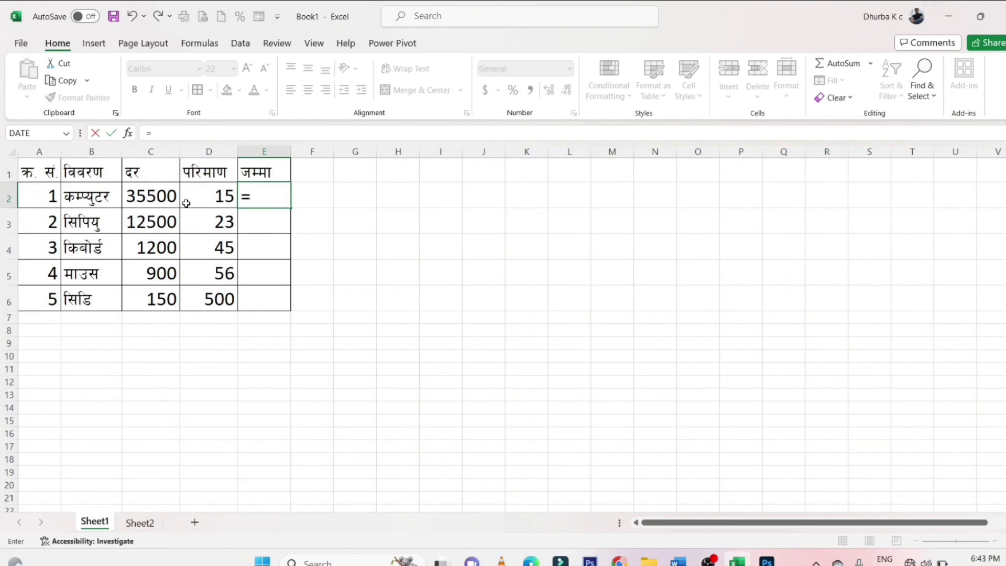
pyautogui.click(171, 199)
pyautogui.write('*')
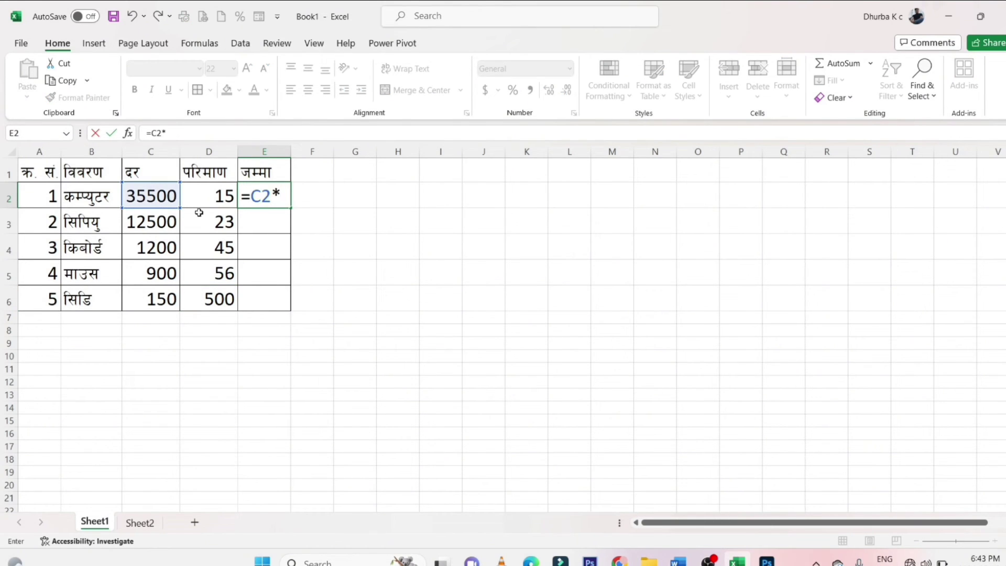
pyautogui.click(212, 204)
pyautogui.press('Return')
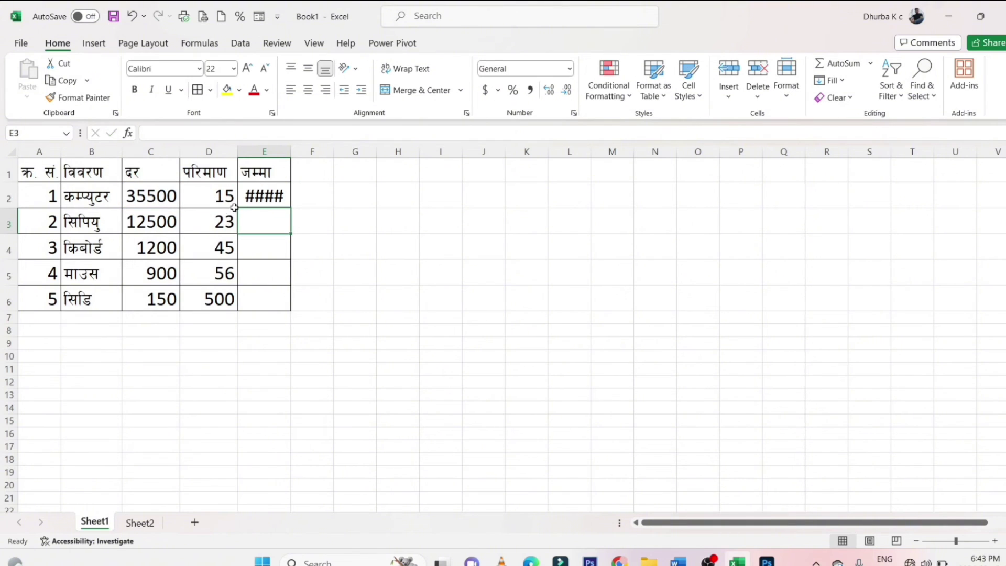
pyautogui.doubleClick(293, 152)
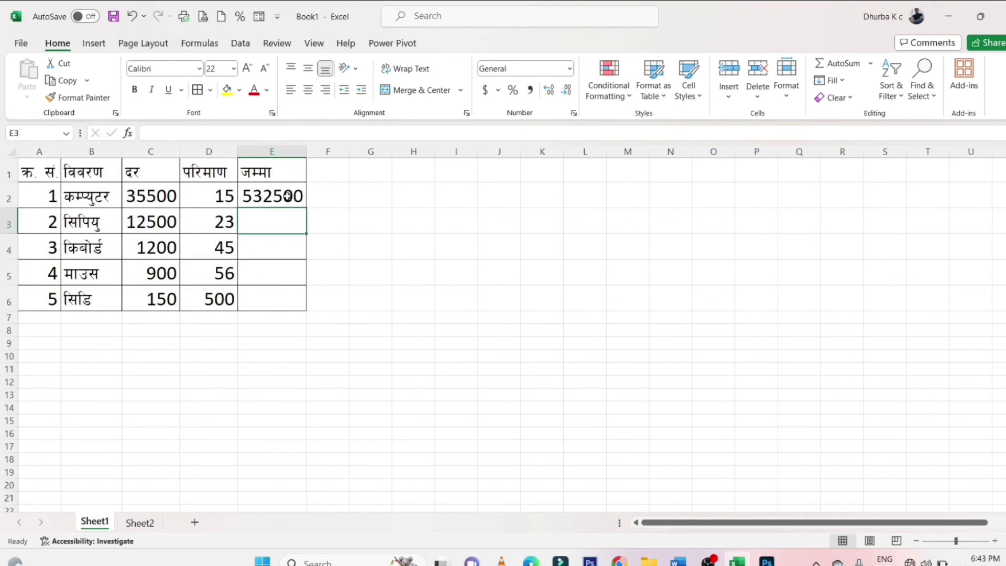
# Fill the total formula from E2 down to E6.
pyautogui.click(288, 195)
pyautogui.moveTo(304, 207)
pyautogui.mouseDown()
pyautogui.moveTo(341, 201)
pyautogui.moveTo(303, 205)
pyautogui.moveTo(341, 225)
pyautogui.moveTo(300, 205)
pyautogui.mouseUp()
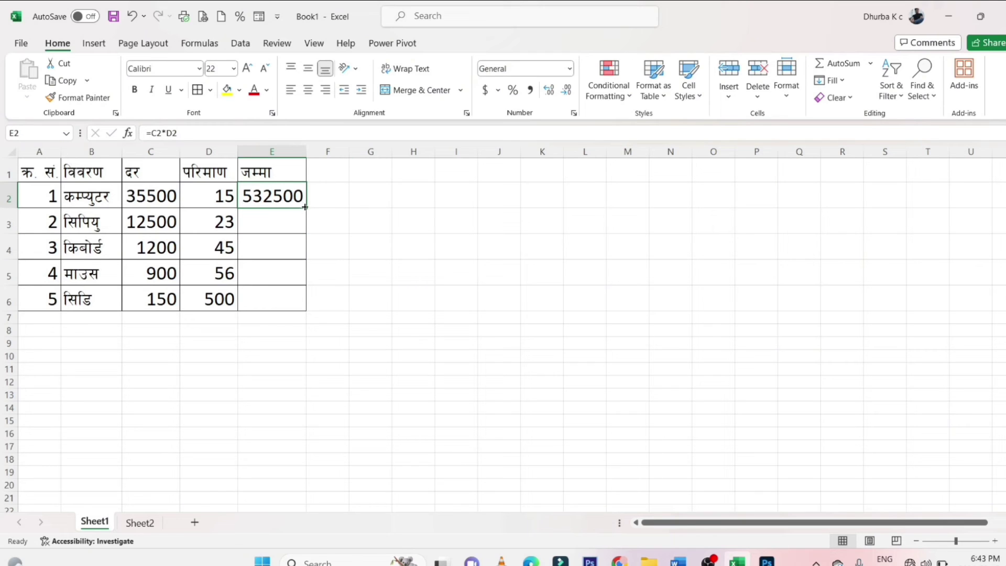
pyautogui.doubleClick(304, 207)
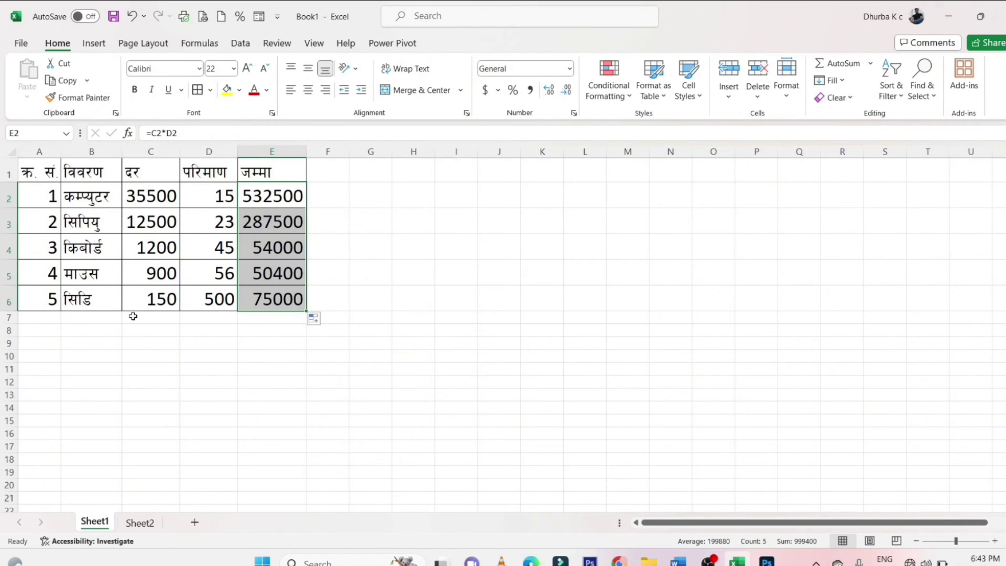
# Set the serial numbers in A2:A6 to the Fontasy Himali font at size 18.
pyautogui.moveTo(46, 194); pyautogui.dragTo(43, 301)
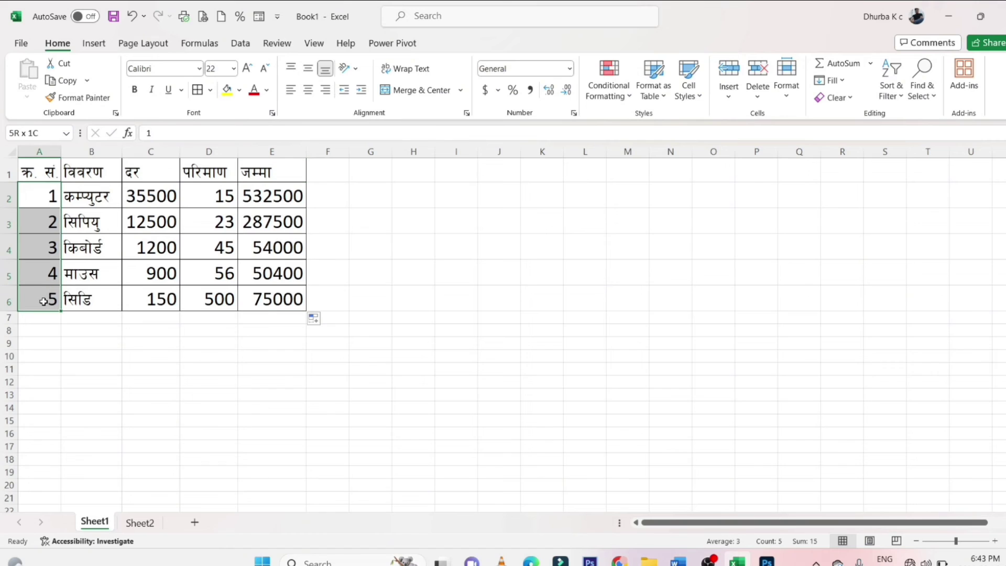
pyautogui.click(161, 65)
pyautogui.write('F')
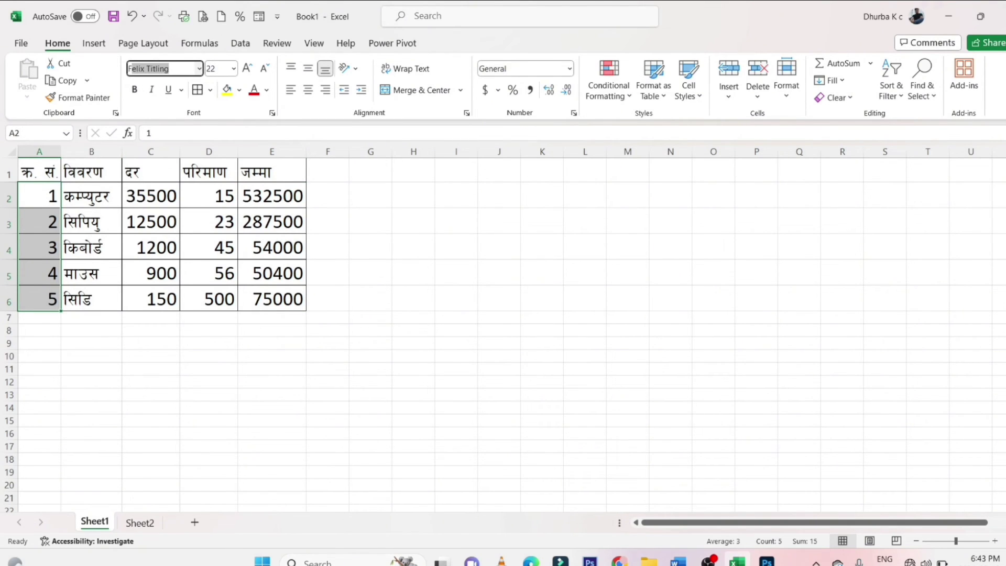
pyautogui.write('ontasy Himali')
pyautogui.press('Return')
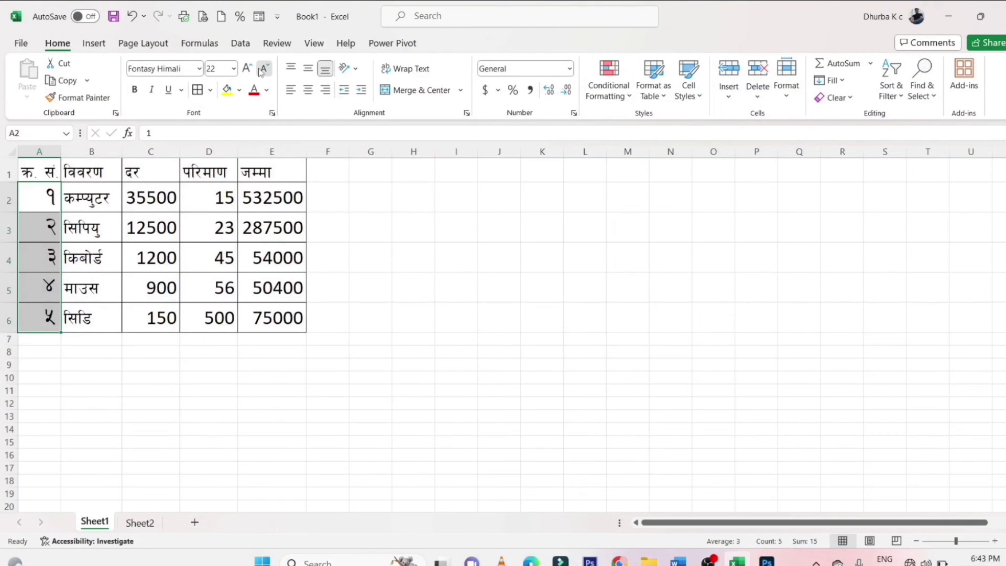
pyautogui.click(262, 69)
pyautogui.click(262, 69)
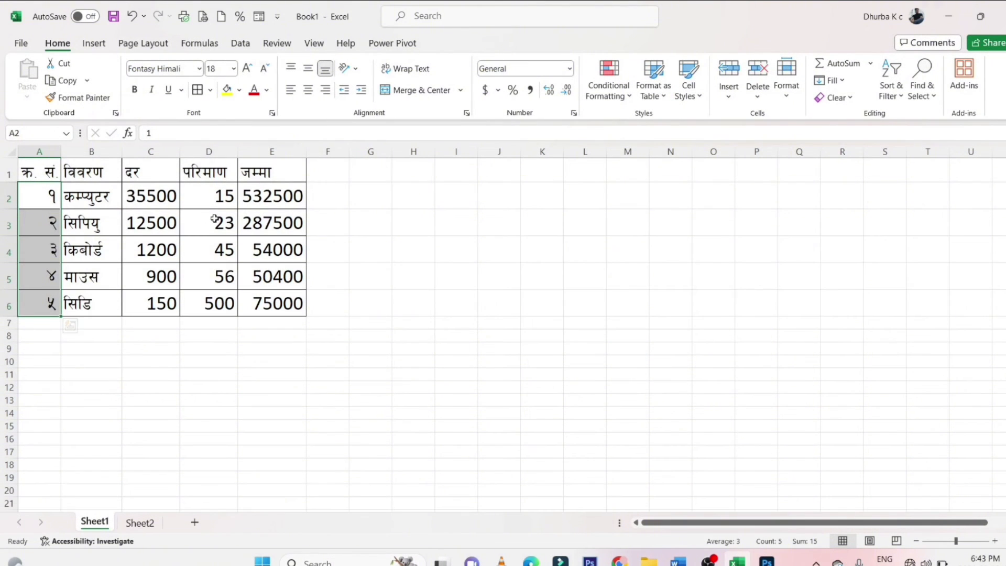
# Format the rates, quantities and totals in C2:E6 with the Fontasy Himali font at size 16.
pyautogui.moveTo(145, 195); pyautogui.dragTo(283, 304)
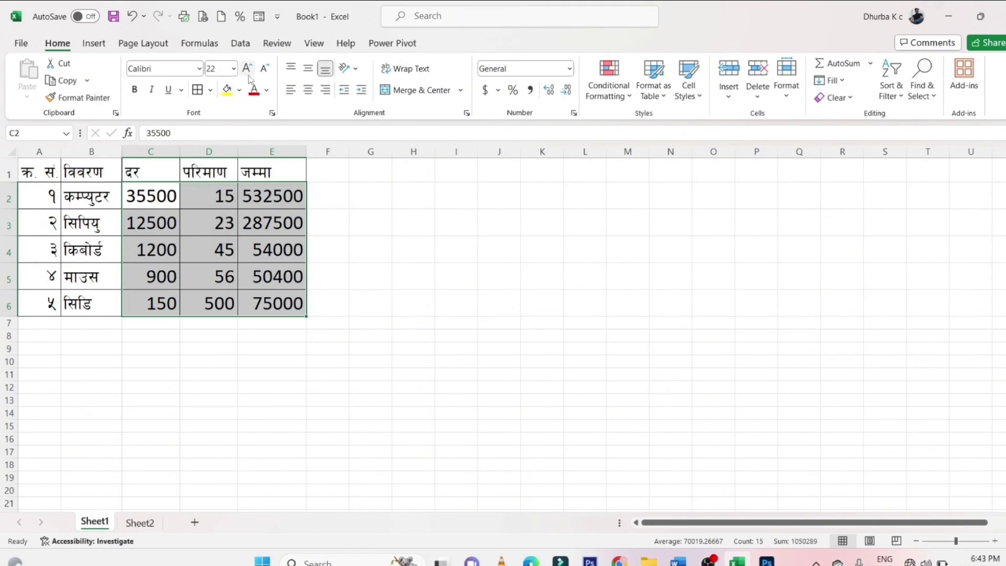
pyautogui.click(263, 69)
pyautogui.click(263, 69)
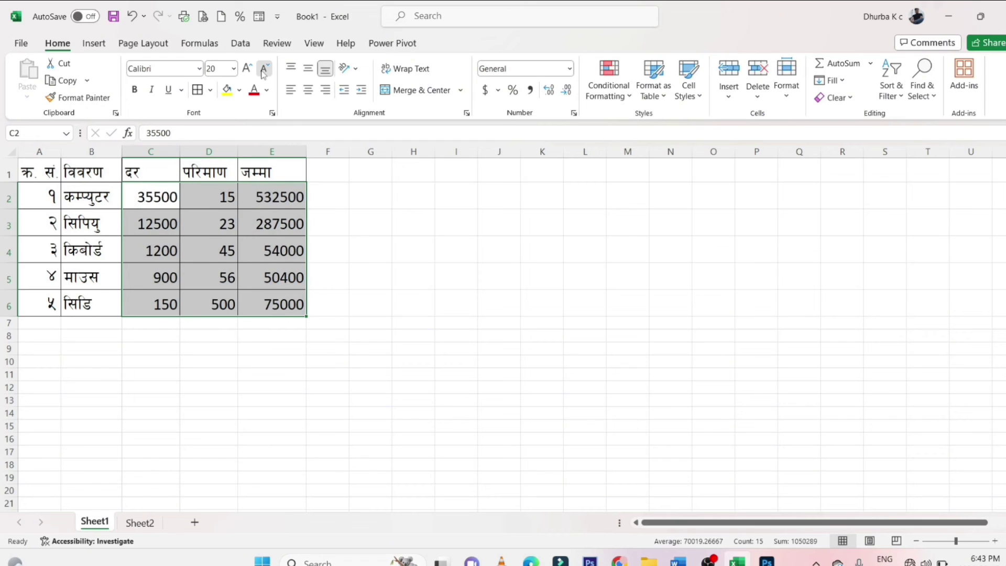
pyautogui.click(264, 69)
pyautogui.click(180, 71)
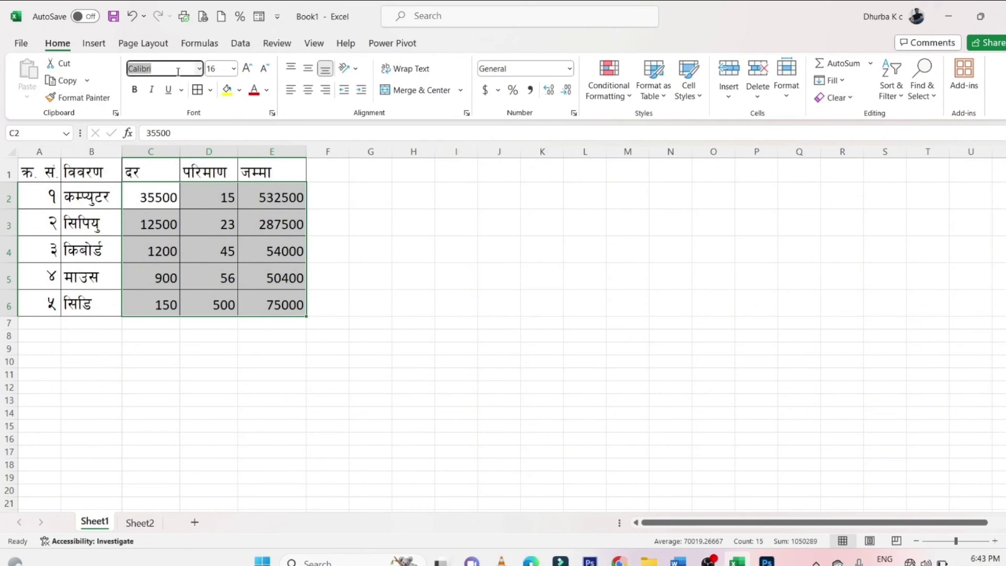
pyautogui.write('Fontasy Himali')
pyautogui.press('Return')
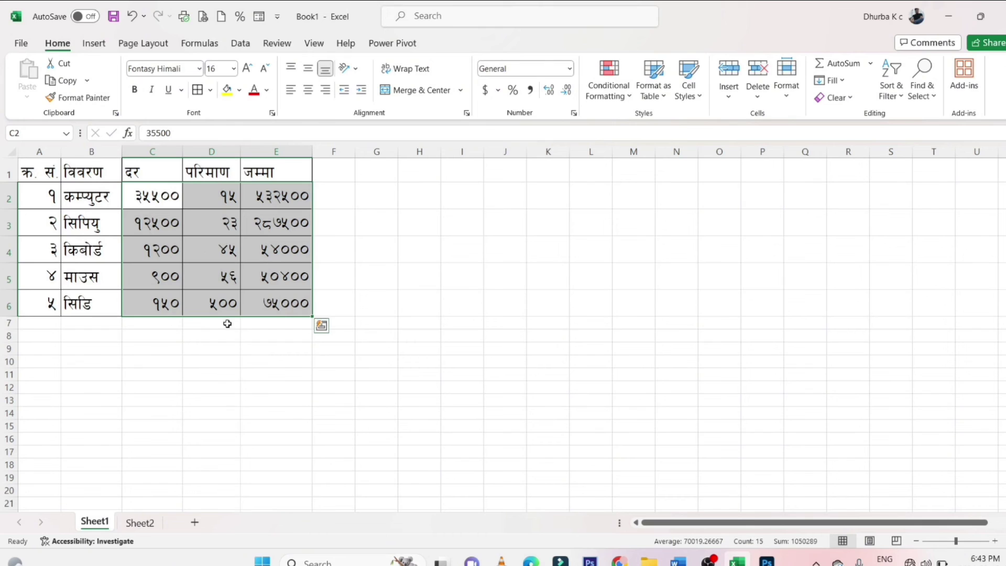
# Fill the header row A1:E1 with yellow.
pyautogui.click(265, 298)
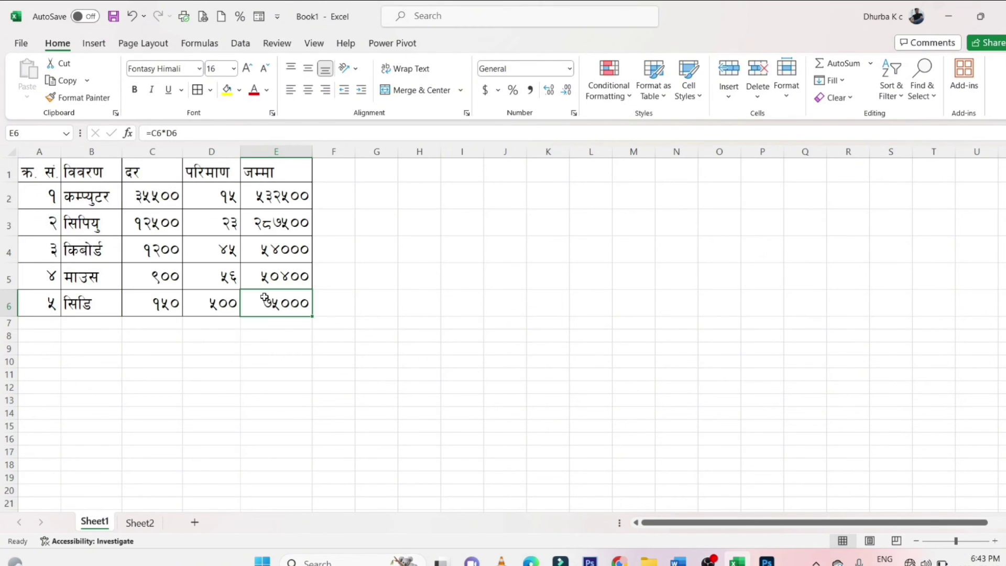
pyautogui.moveTo(24, 169); pyautogui.dragTo(265, 170)
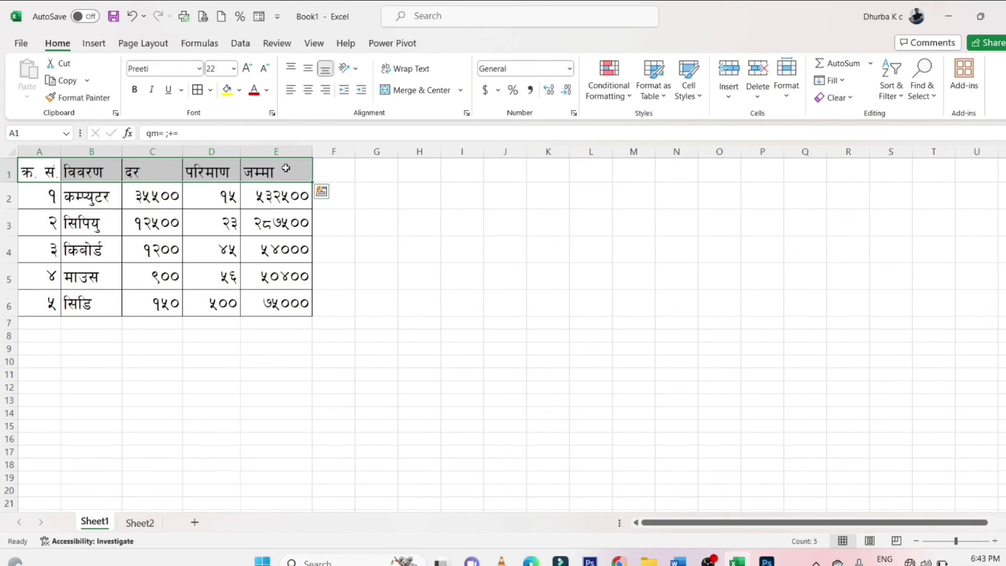
pyautogui.click(227, 93)
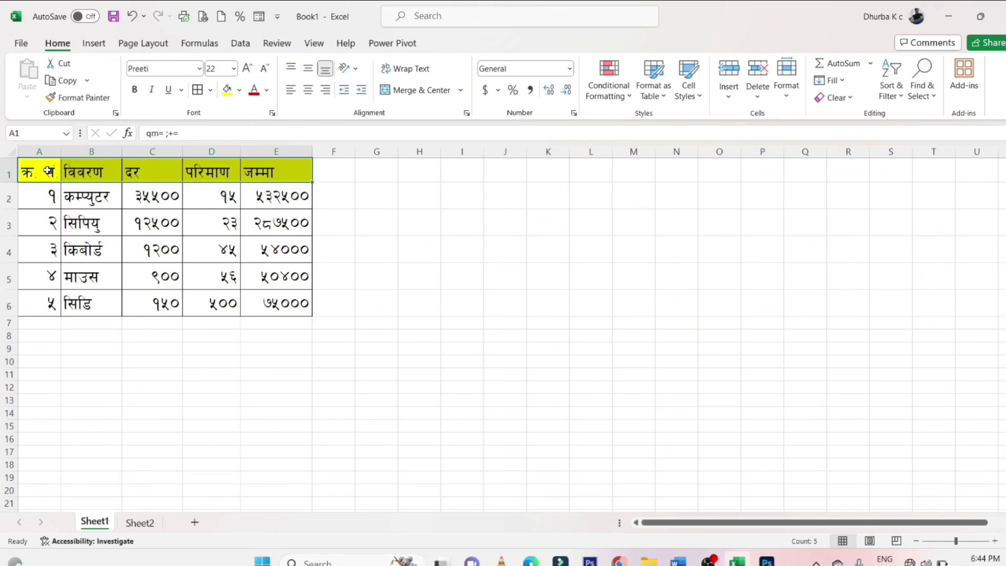
pyautogui.click(351, 302)
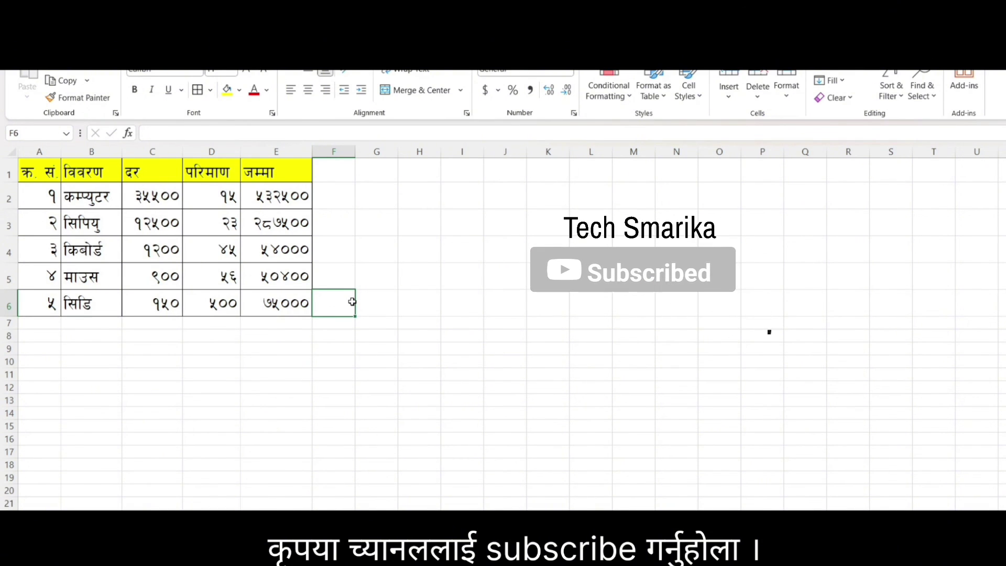
pyautogui.click(357, 286)
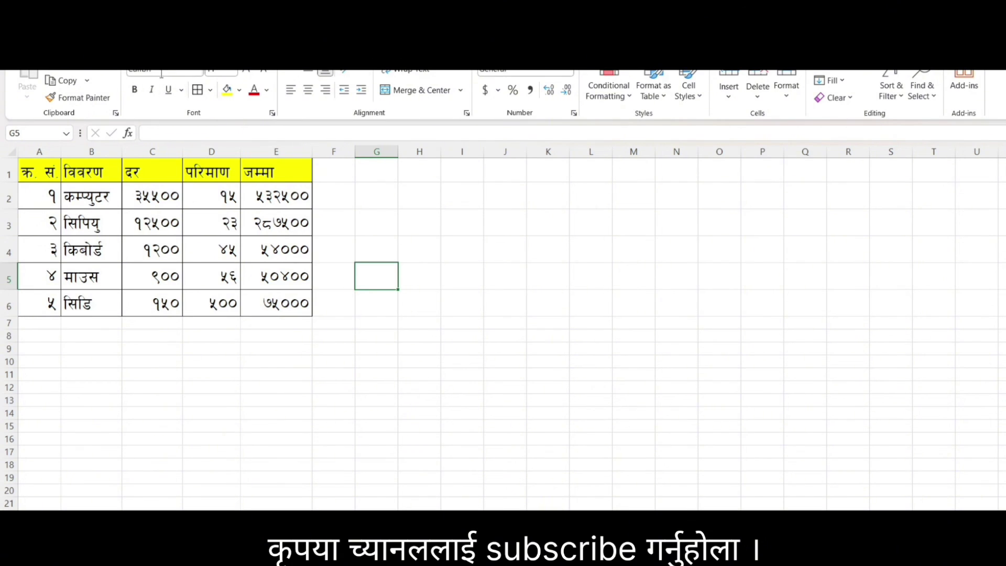
pyautogui.click(202, 73)
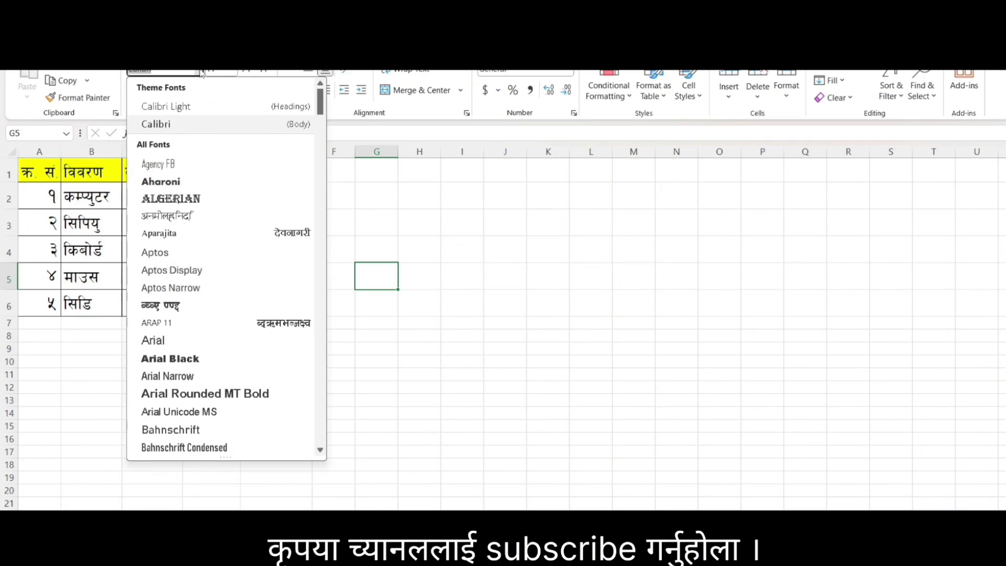
pyautogui.click(201, 73)
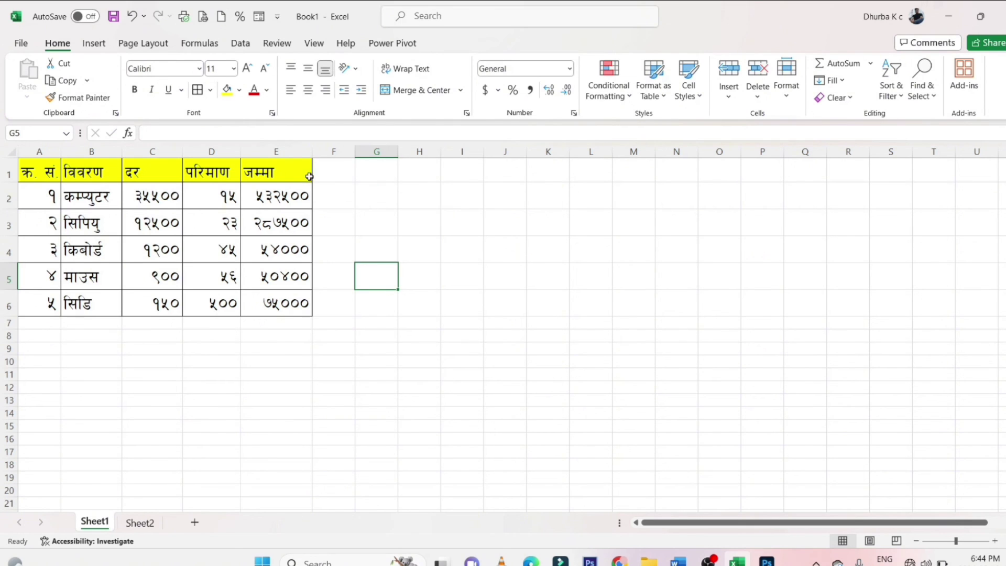
pyautogui.click(166, 198)
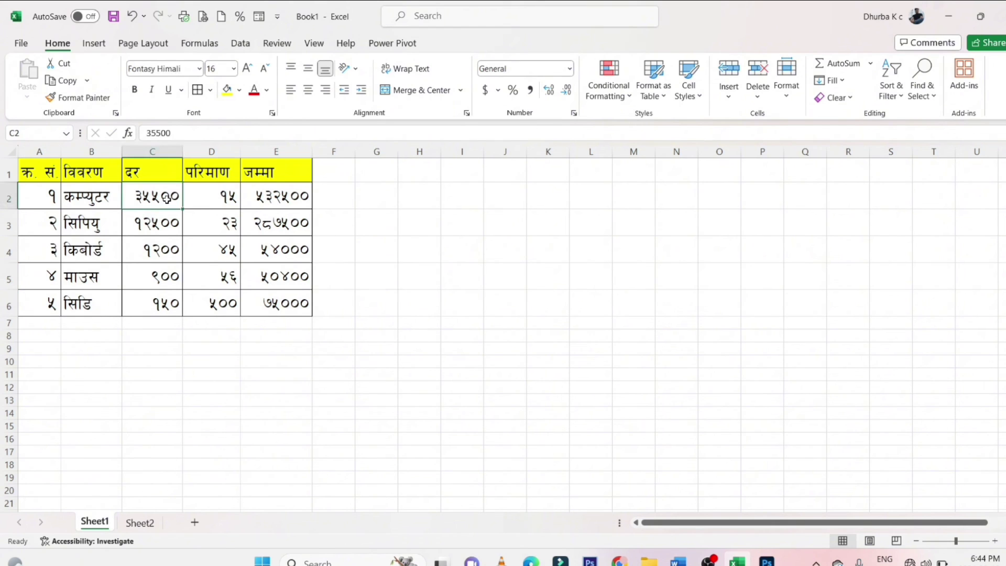